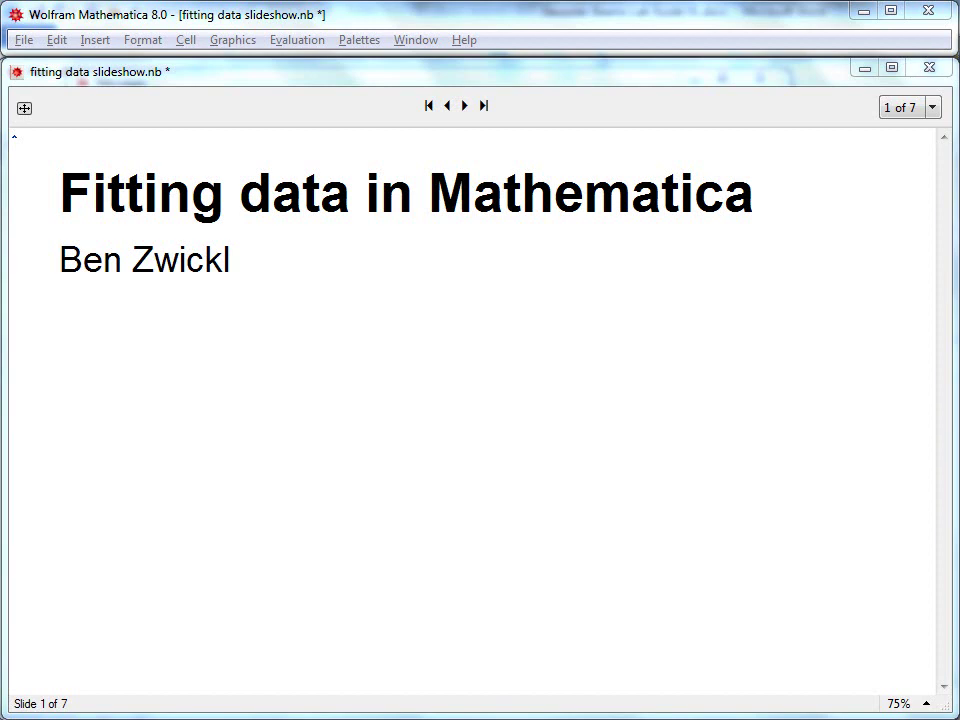
# - Switch focus to the 'fitting data slideshow.nb' notebook
pyautogui.hotkey('ctrl', 'F6')
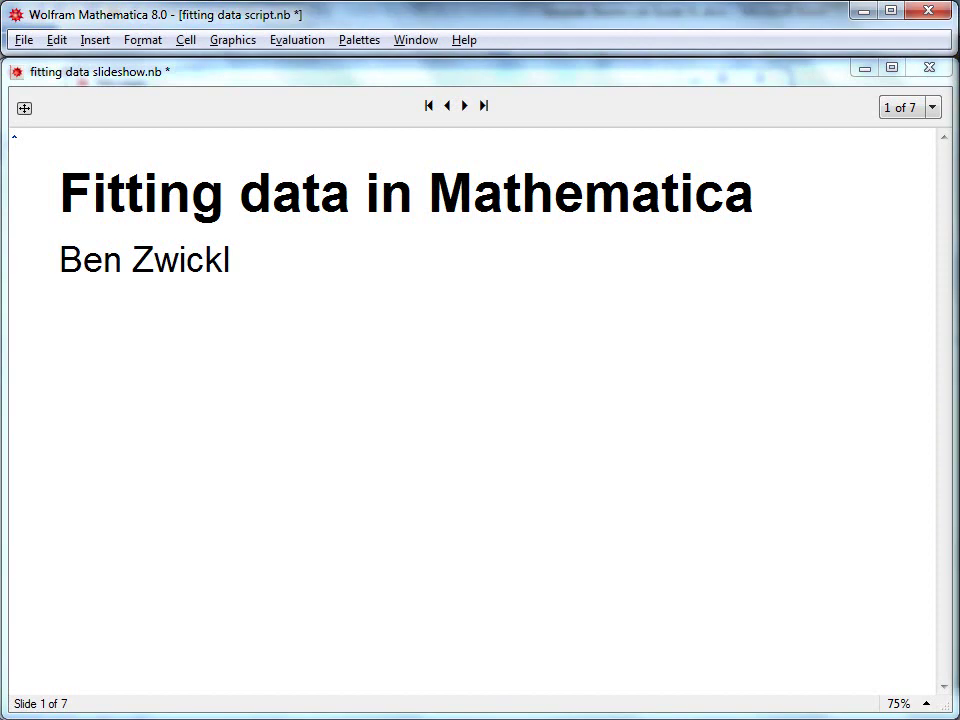
# - Advance the slideshow past slide 2 to slide 3, showing linear and nonlinear fit function tables
pyautogui.click(465, 107)
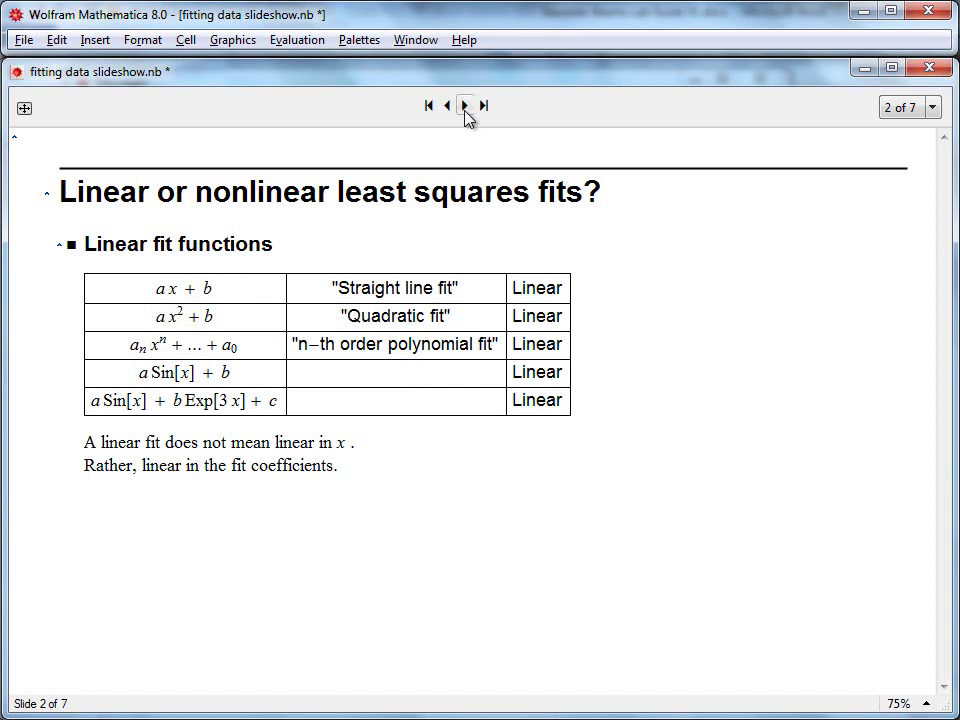
pyautogui.click(465, 106)
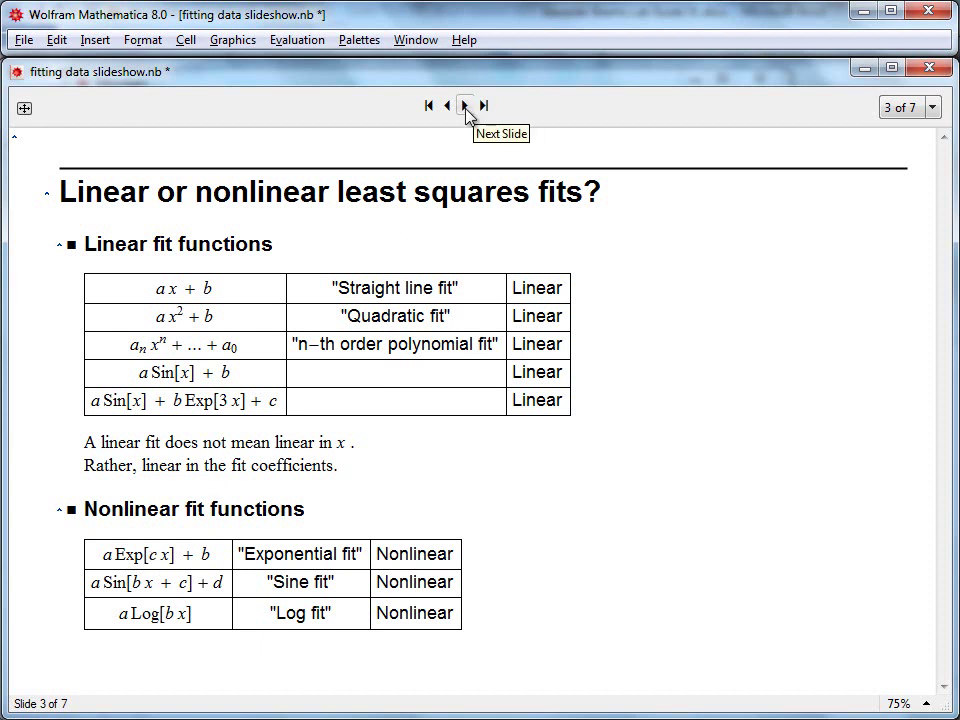
# - Go to slide 4, 'Two functions', and select the word form in the NonlinearModelFit line
pyautogui.click(465, 106)
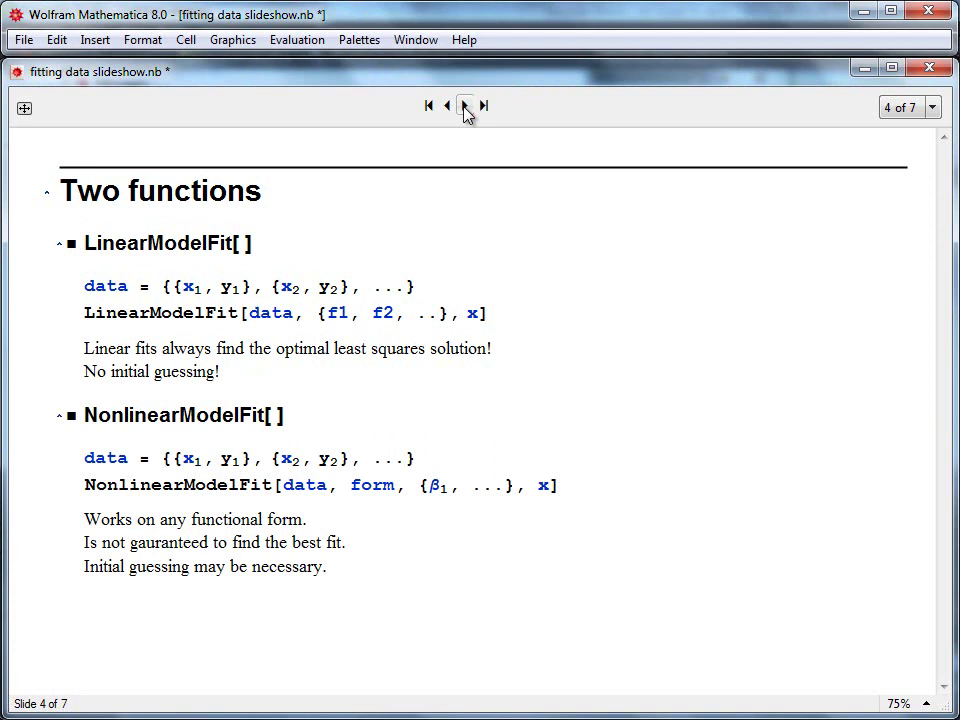
pyautogui.doubleClick(356, 487)
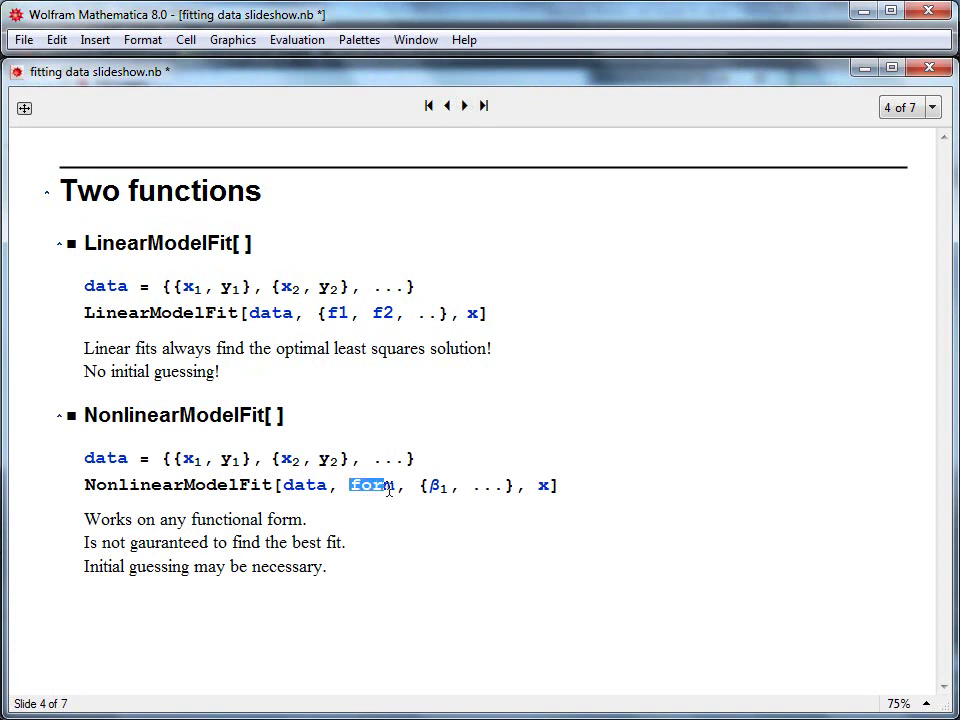
# - On slide 5, evaluate the fakeLinearData cell and enter ListPlot[fakeLinearData]
pyautogui.click(464, 106)
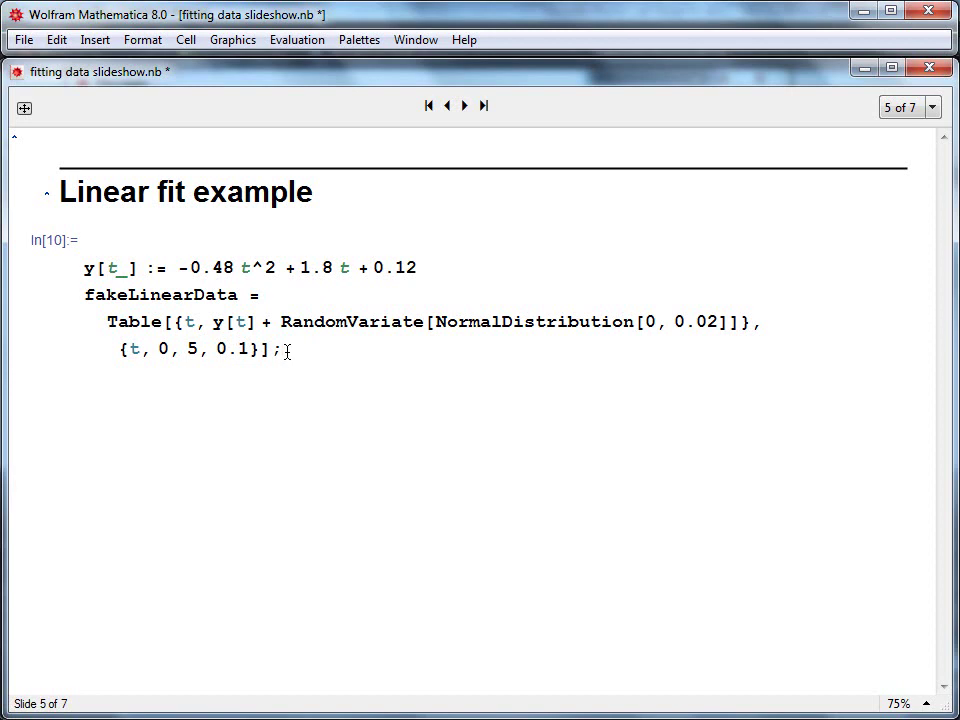
pyautogui.hotkey('shift', 'Return')
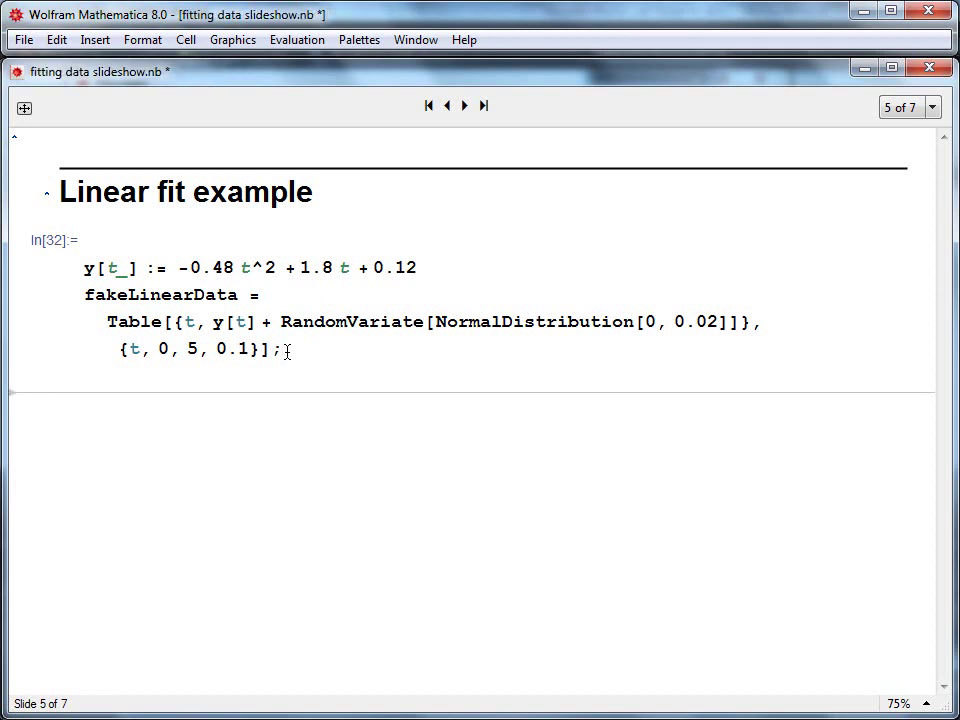
pyautogui.write('ListPlot[')
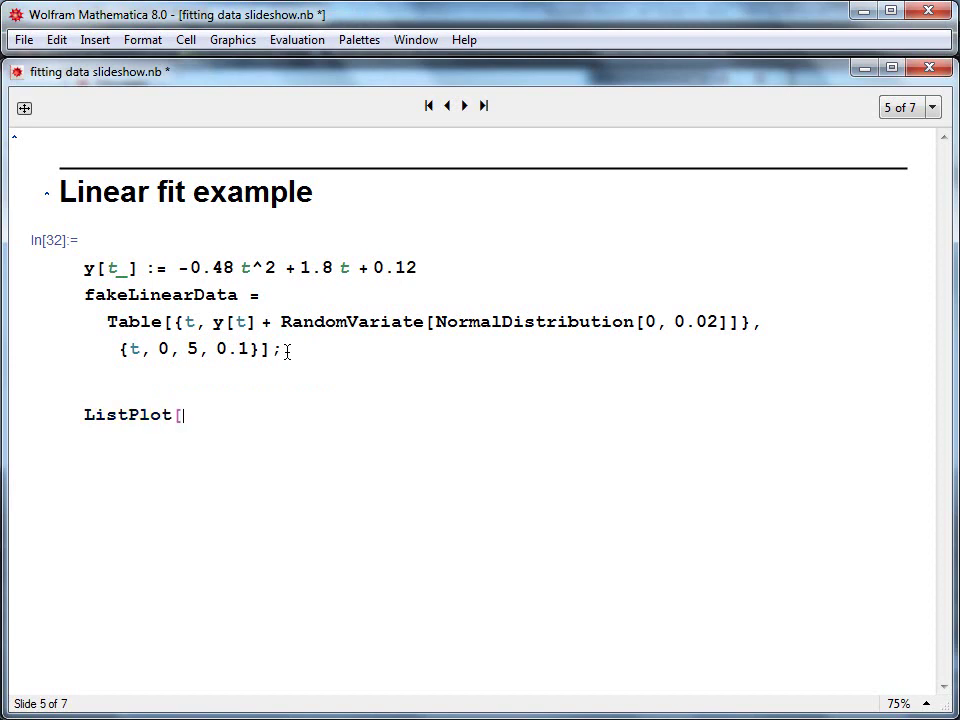
pyautogui.write('fakeLinear')
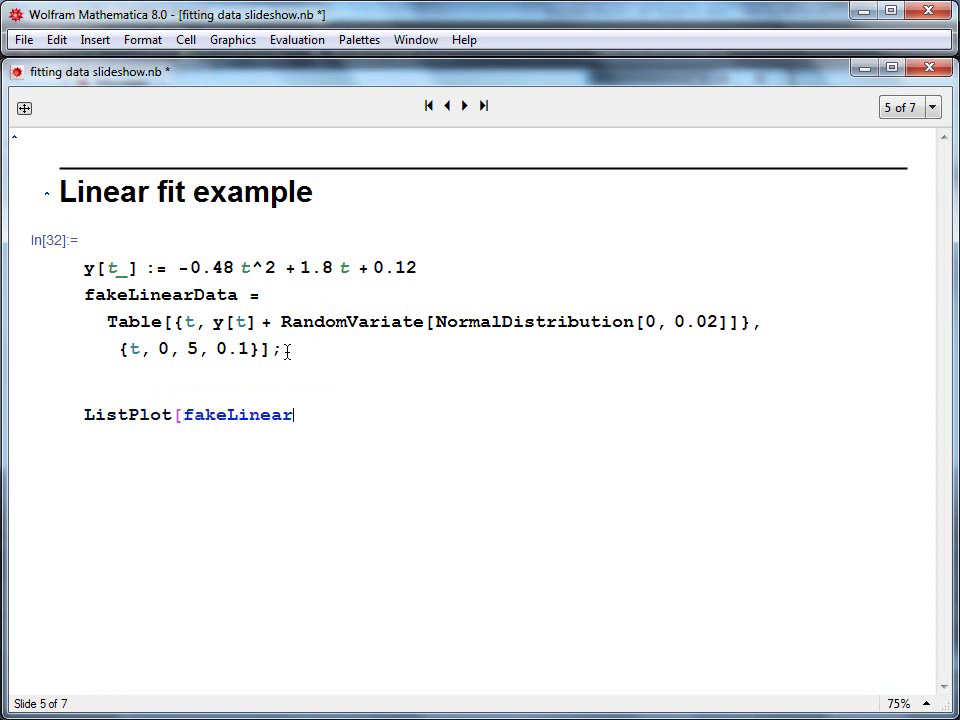
pyautogui.write('Data]')
# - Plot fakeLinearData, then evaluate lm = LinearModelFit[fakeLinearData, {t^2, t, 1}, t]
pyautogui.hotkey('shift', 'Return')
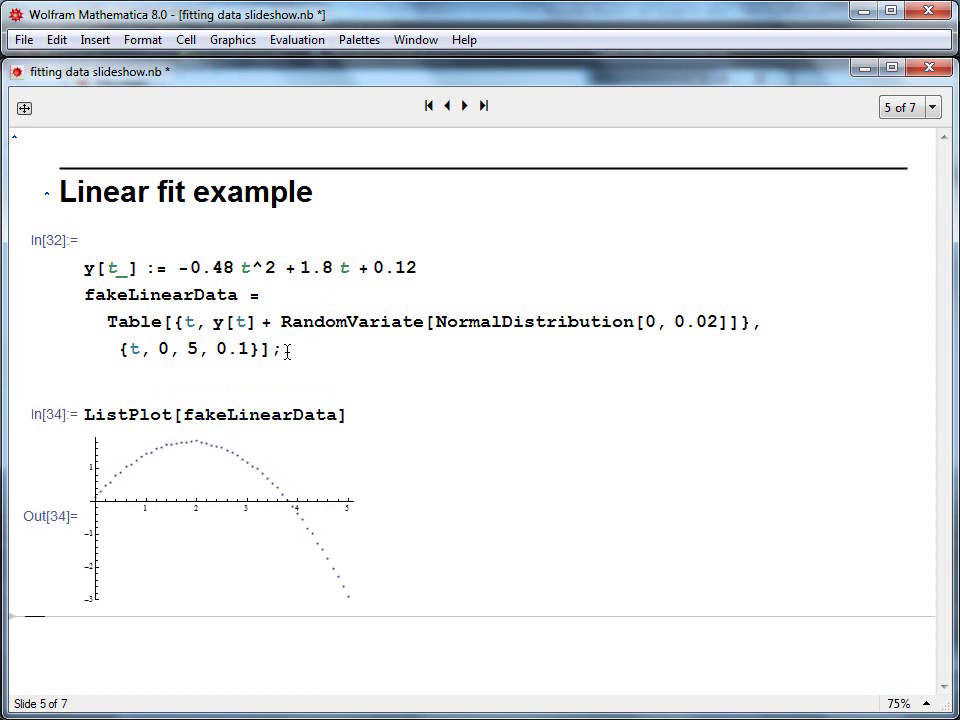
pyautogui.write('LinearMod')
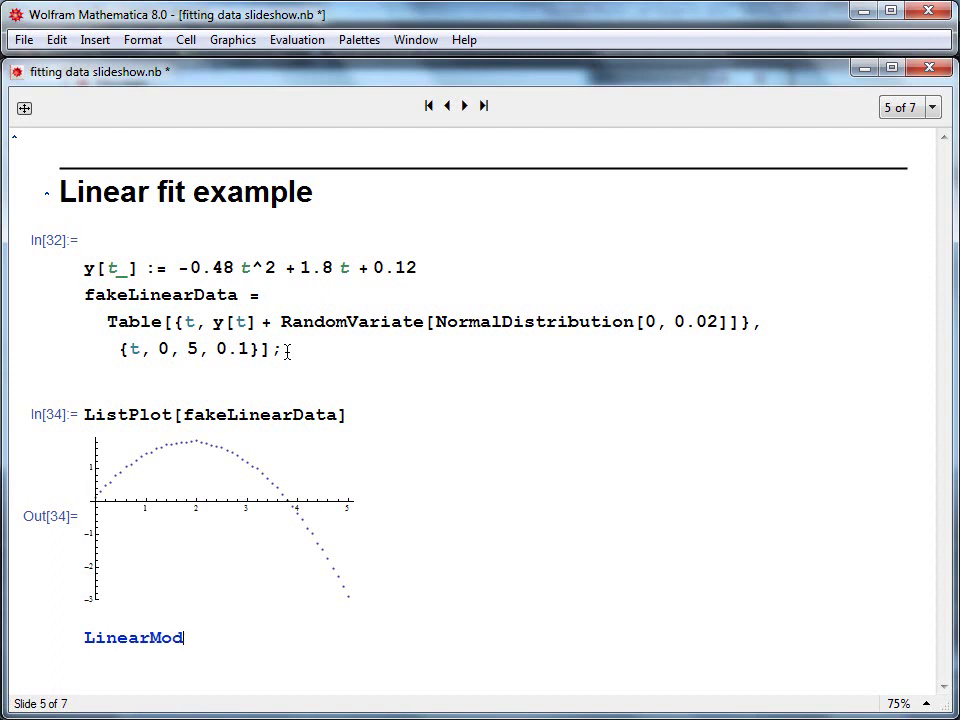
pyautogui.write('elFit')
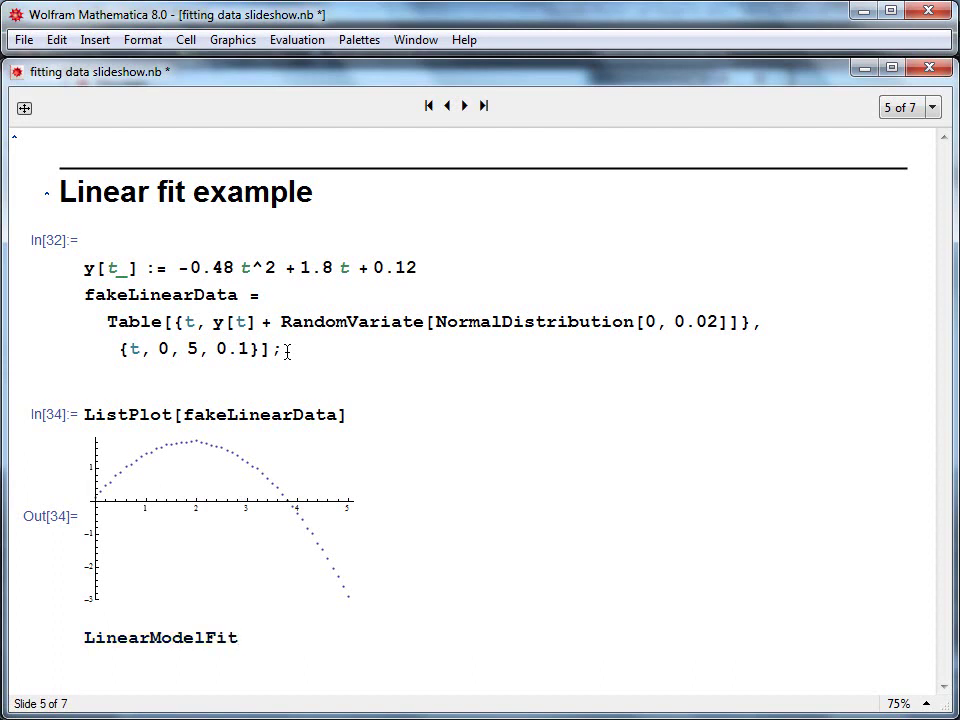
pyautogui.write('[fakeLinearDa')
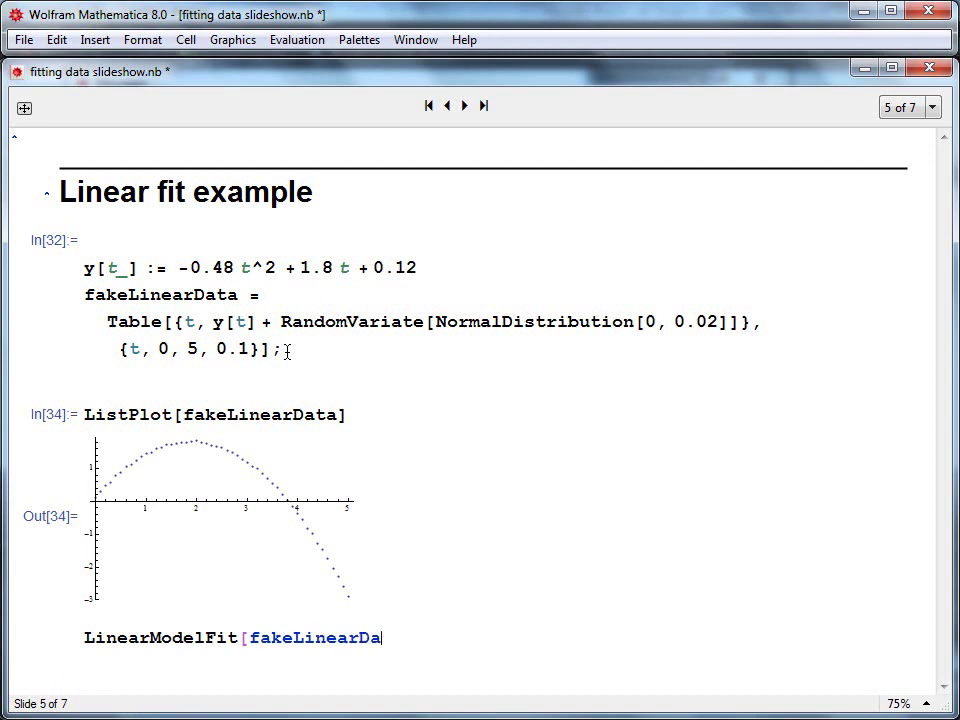
pyautogui.write('ta, {')
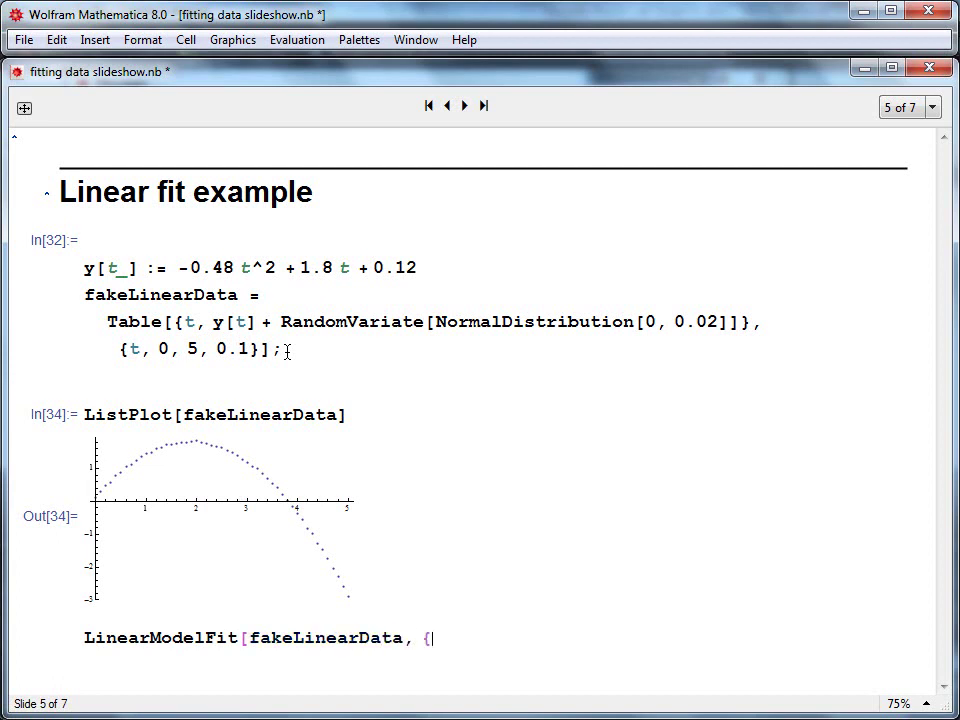
pyautogui.write('t^2, t, 1}, t]')
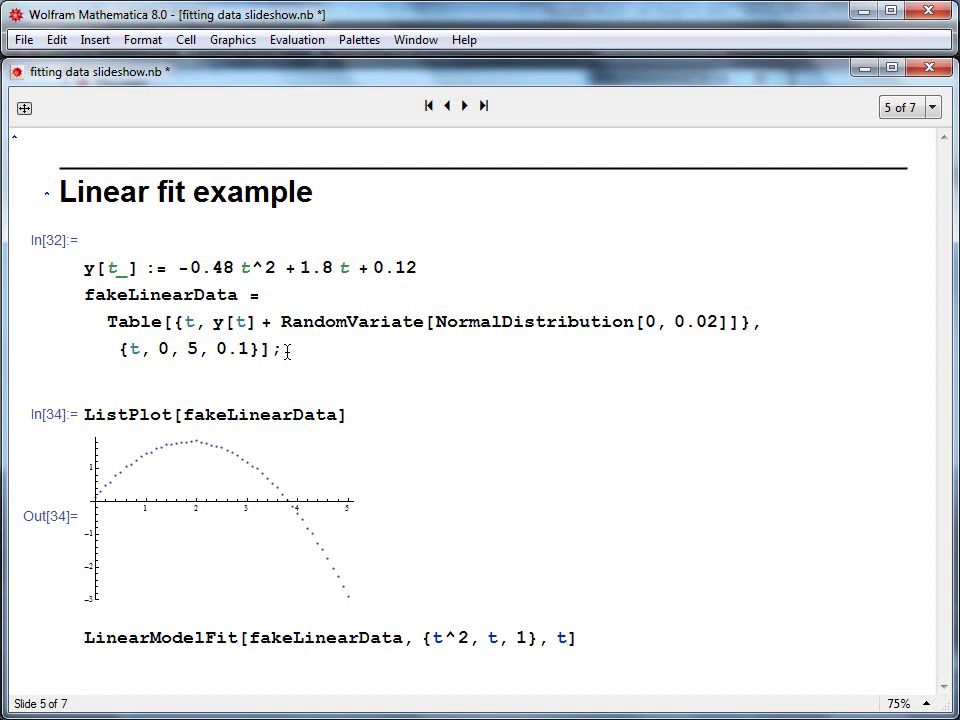
pyautogui.write('lm =')
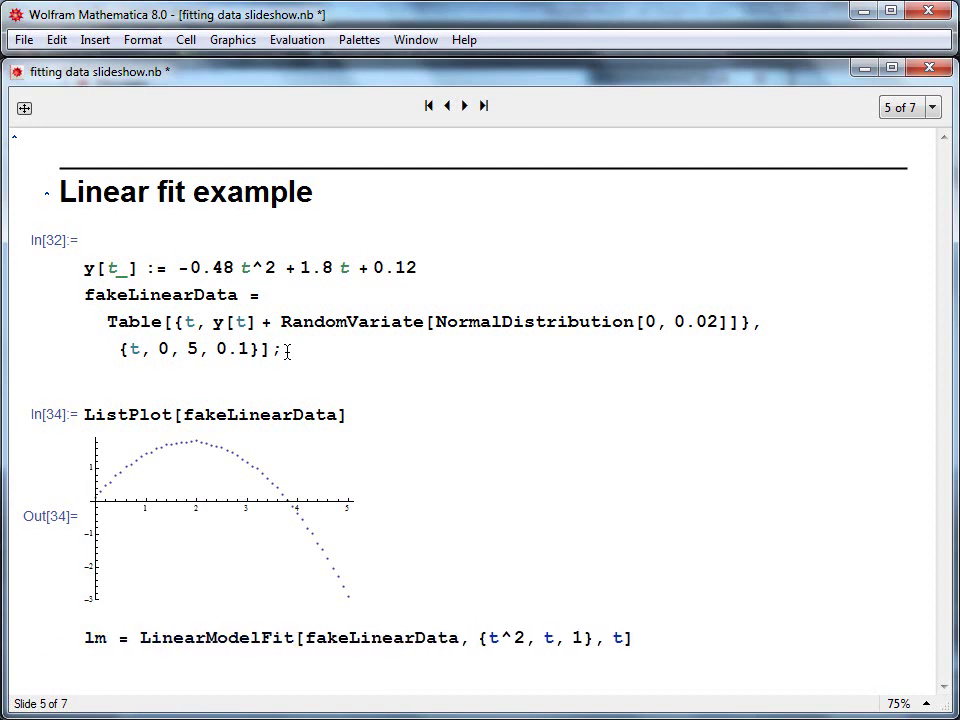
pyautogui.hotkey('shift', 'Return')
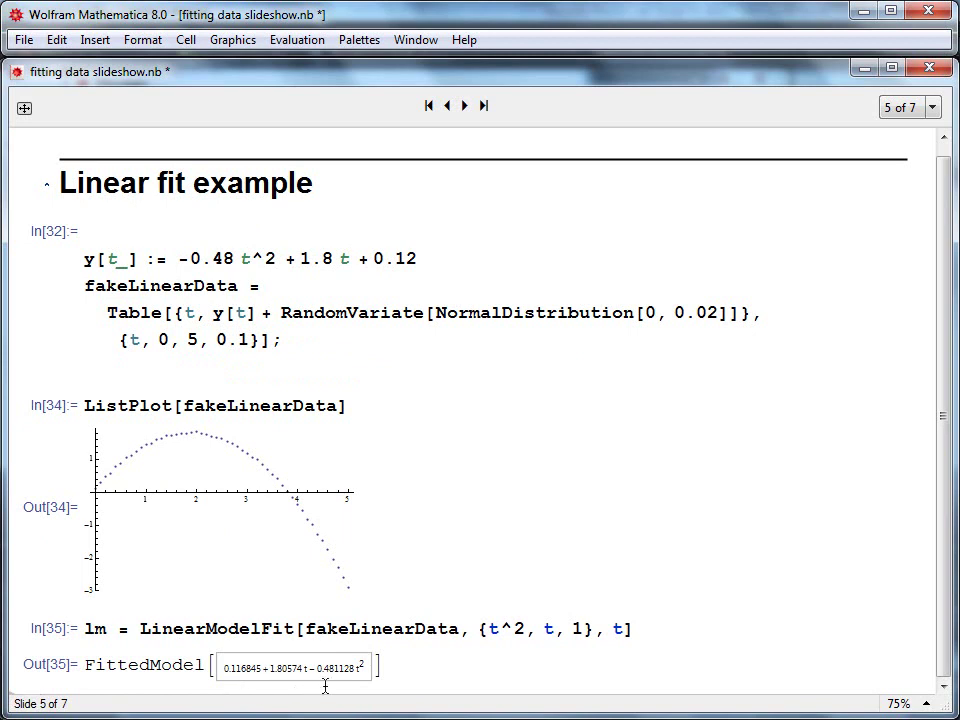
# - Evaluate lm[t] to show the polynomial 0.116845 + 1.80574 t − 0.481128 t²
pyautogui.click(394, 676)
pyautogui.write('lm')
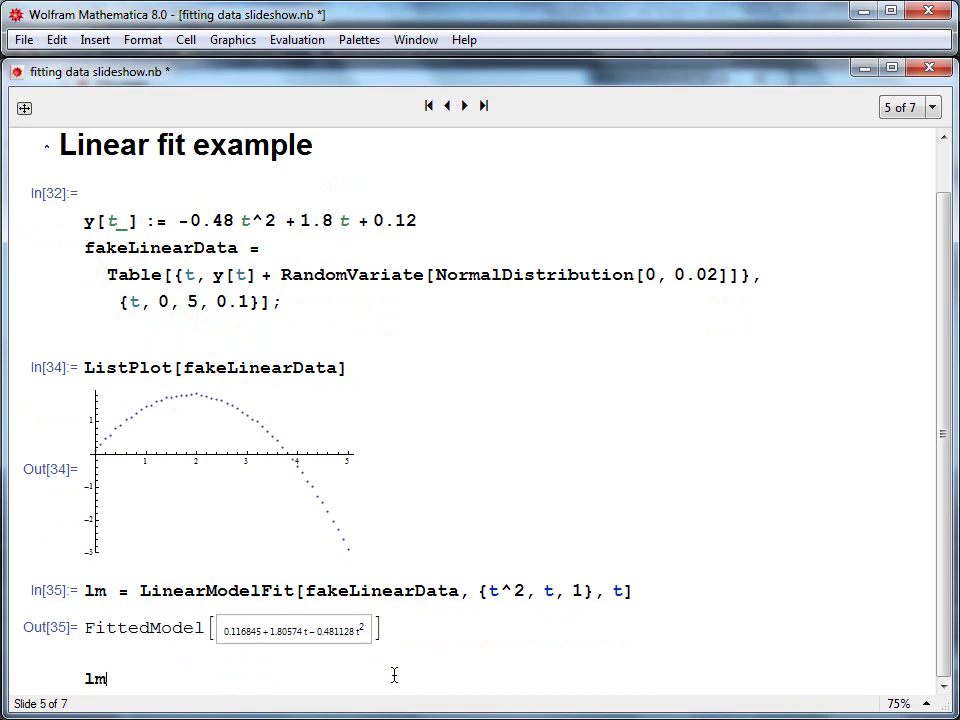
pyautogui.write('[t]')
pyautogui.hotkey('shift', 'Return')
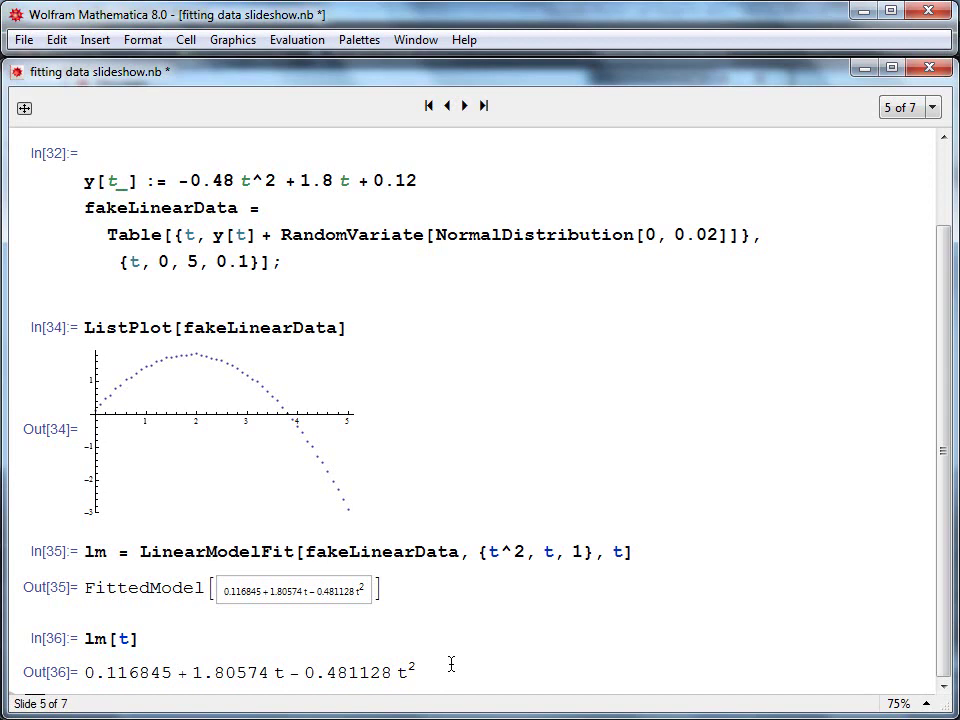
# - Display lm["ParameterTable"] and enlarge the table's font size
pyautogui.click(451, 664)
pyautogui.write('lm')
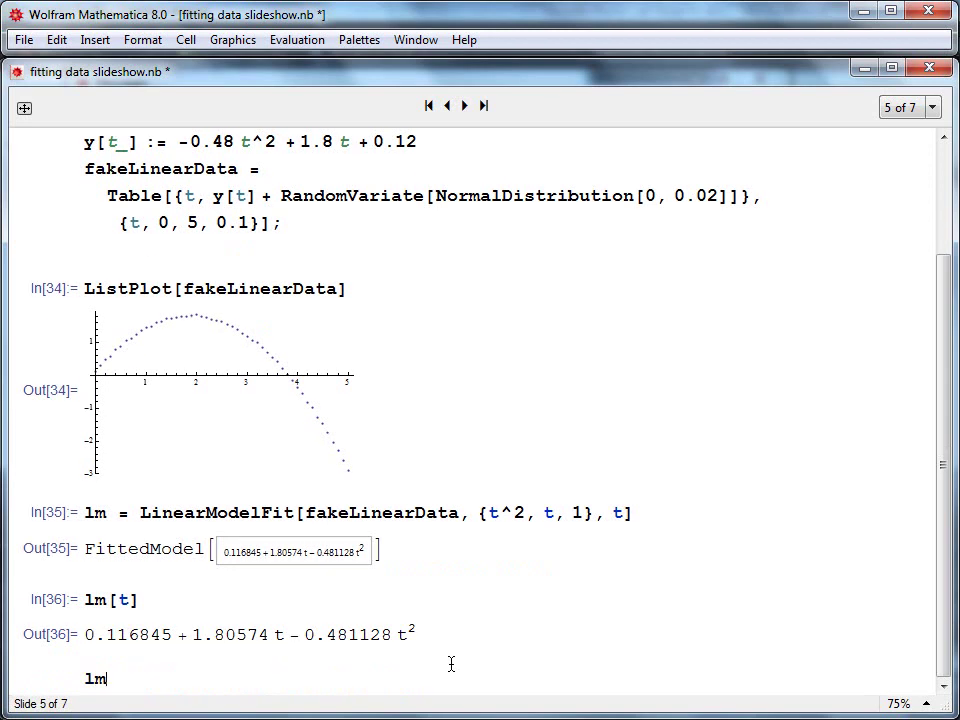
pyautogui.write('["Paramete')
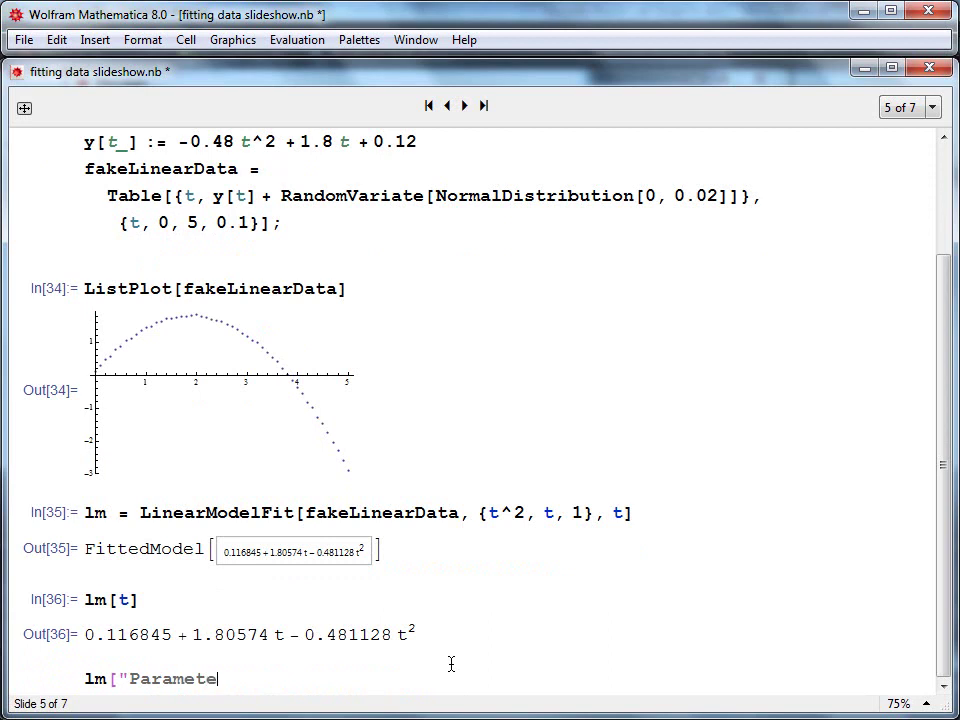
pyautogui.write('rTable"]')
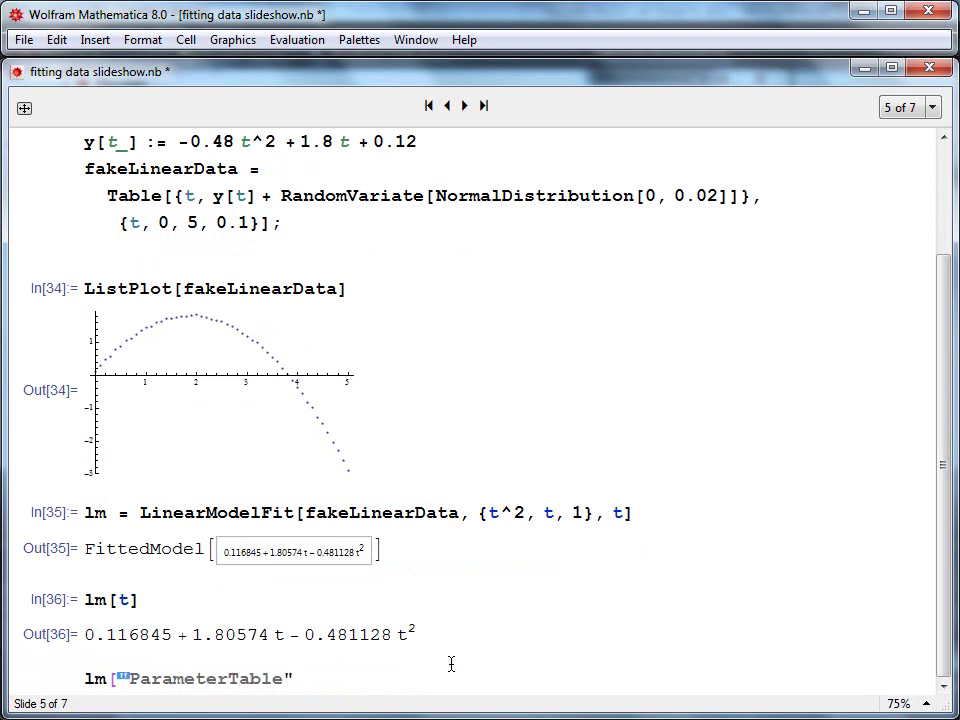
pyautogui.hotkey('shift', 'Return')
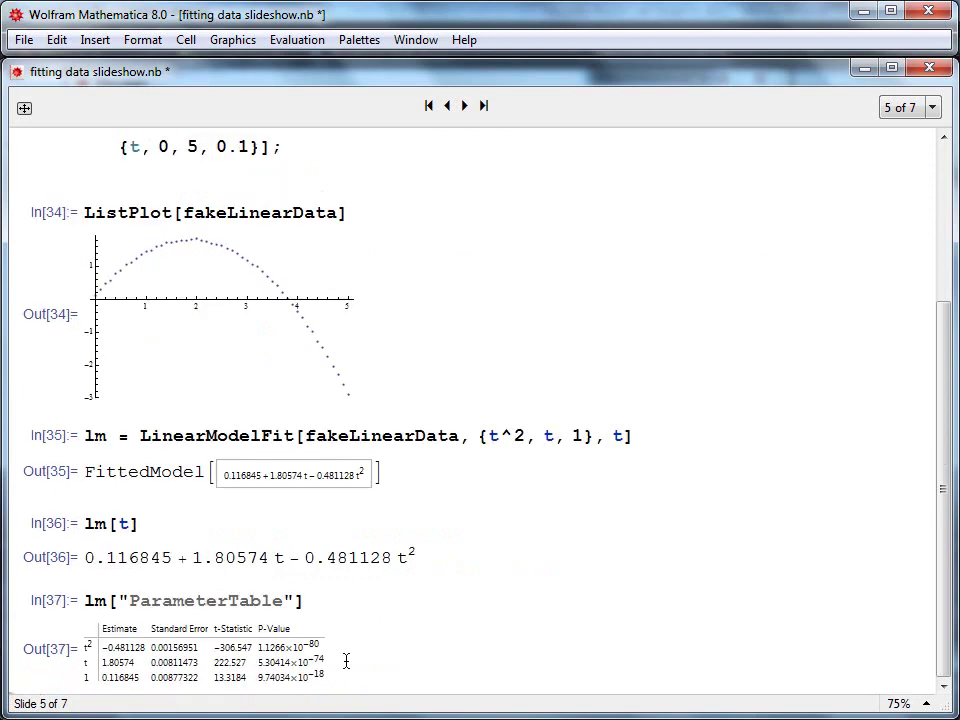
pyautogui.moveTo(90, 625); pyautogui.dragTo(305, 680)
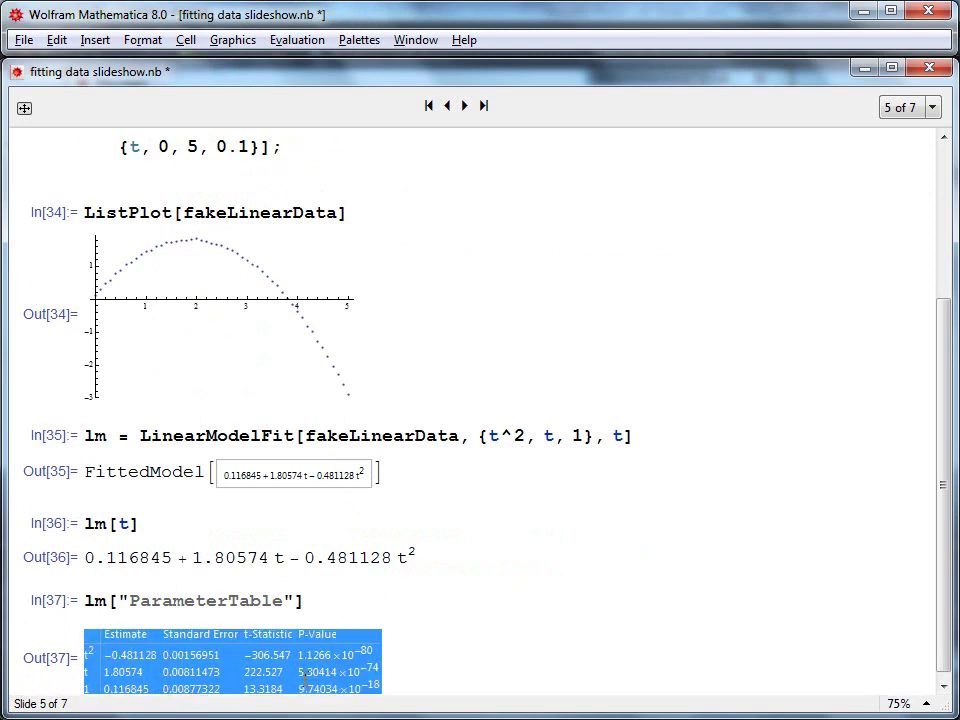
pyautogui.hotkey('ctrl', 'shift', '.')
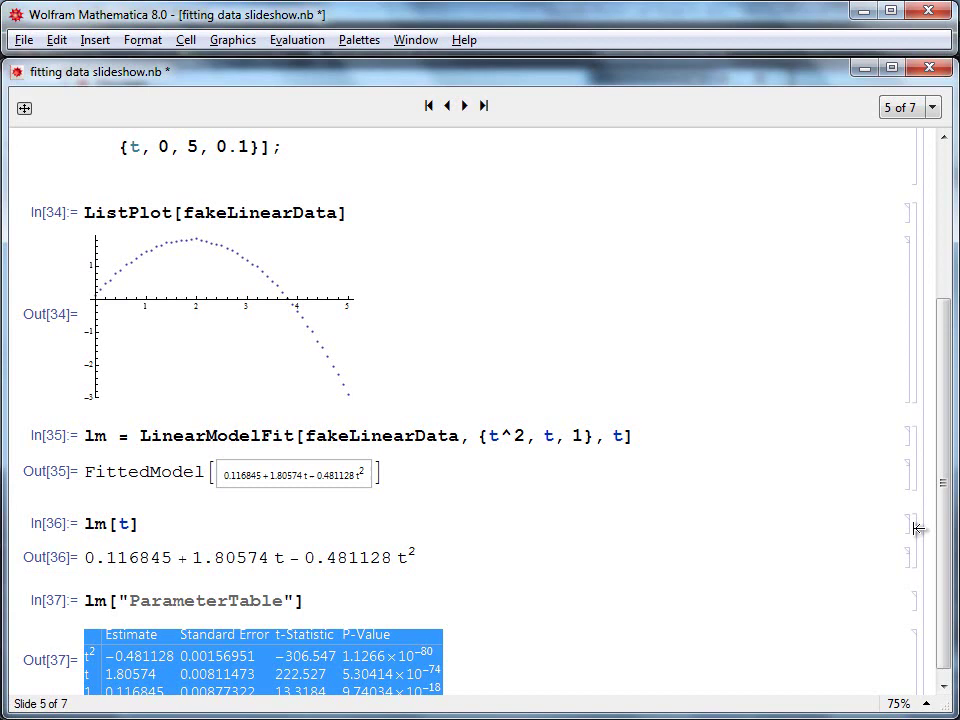
pyautogui.scroll(-1, 945, 545)
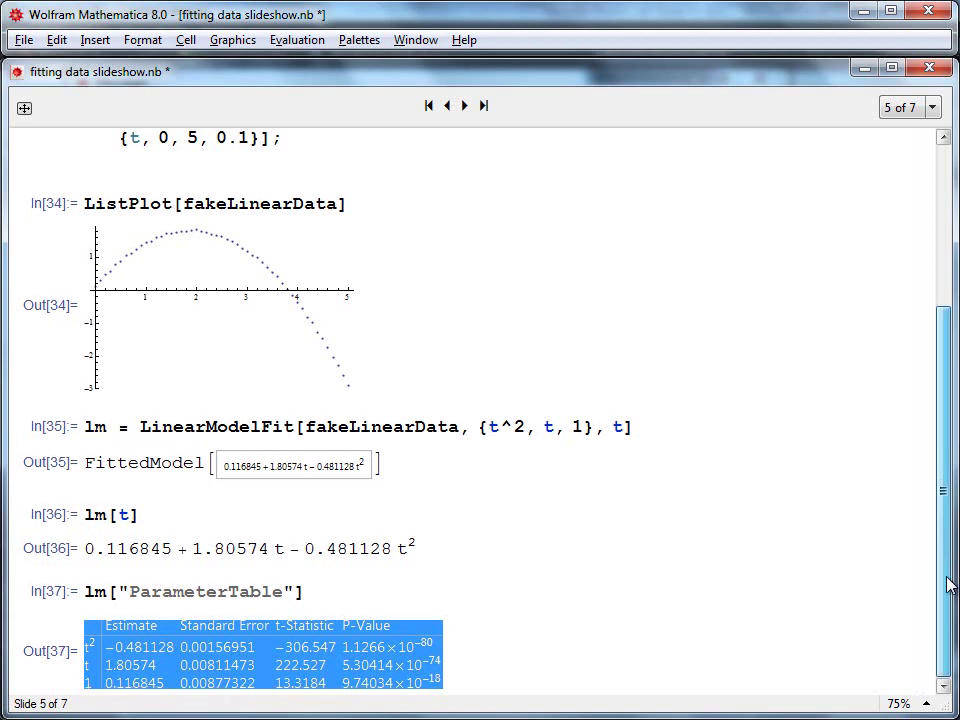
pyautogui.click(302, 665)
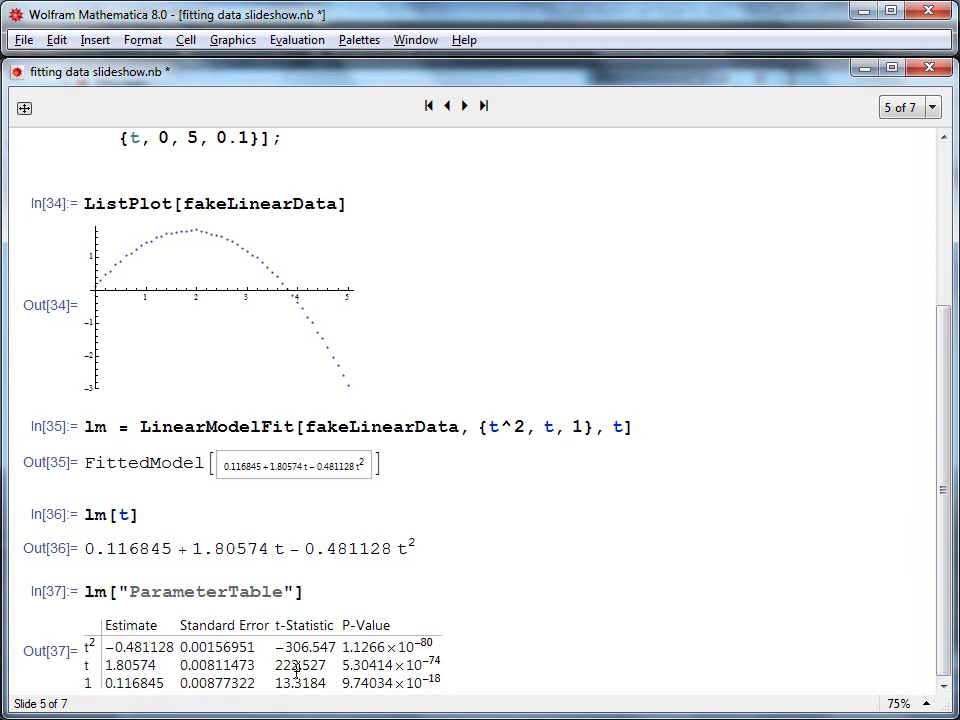
# - On slide 6, plot fakeNonlinearData and fit nlm = NonlinearModelFit[fakeNonlinearData, a Exp[b t] + c, {a, b, c}, t]
pyautogui.click(465, 106)
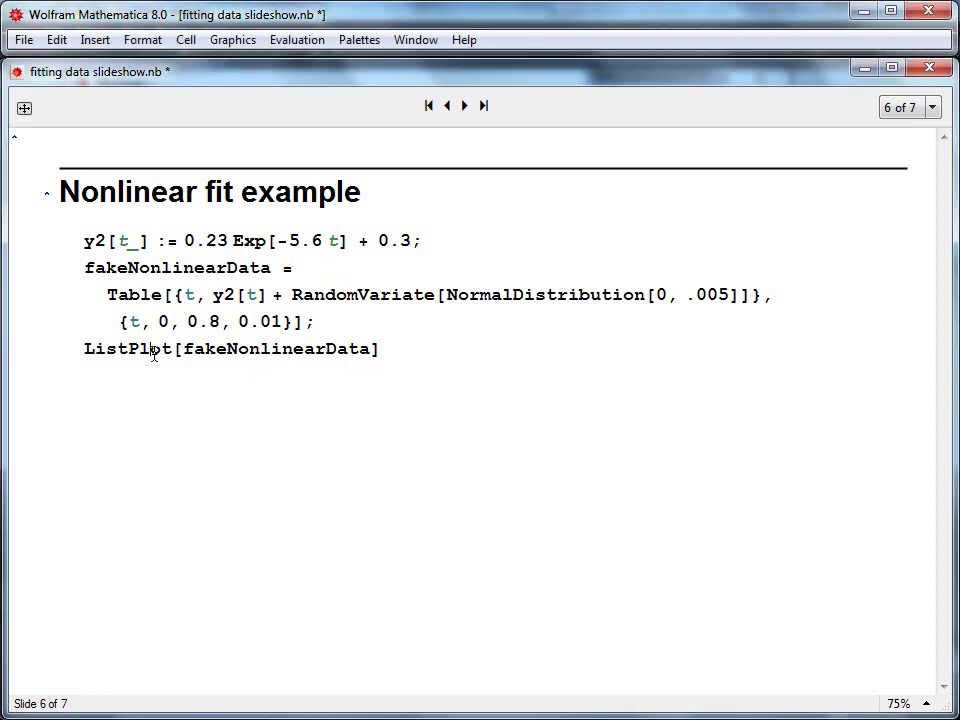
pyautogui.hotkey('shift', 'Return')
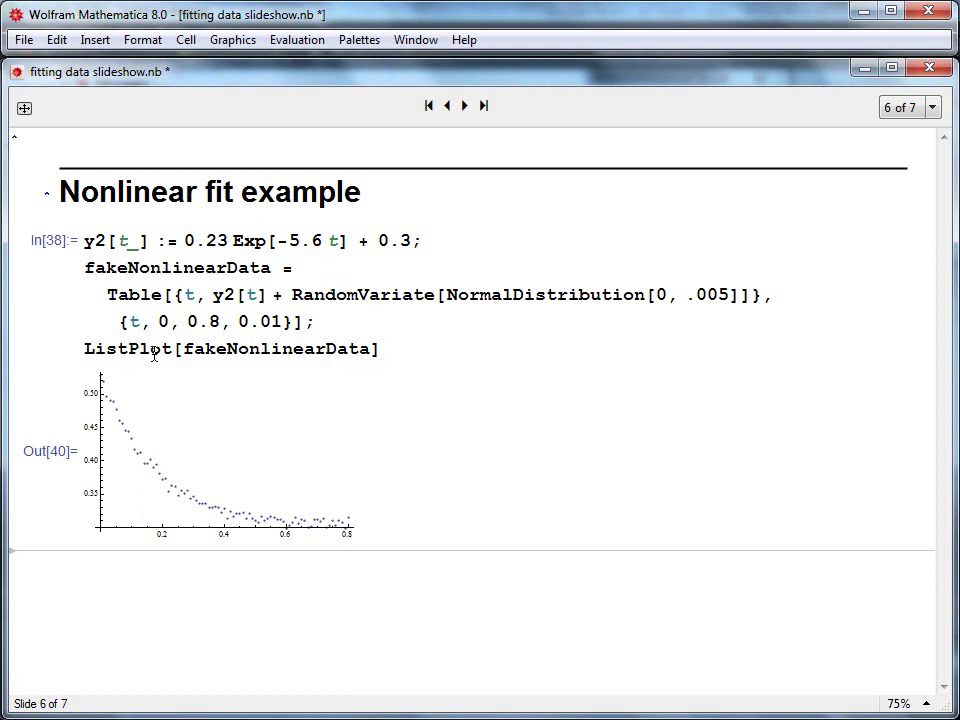
pyautogui.write('Nonlinear')
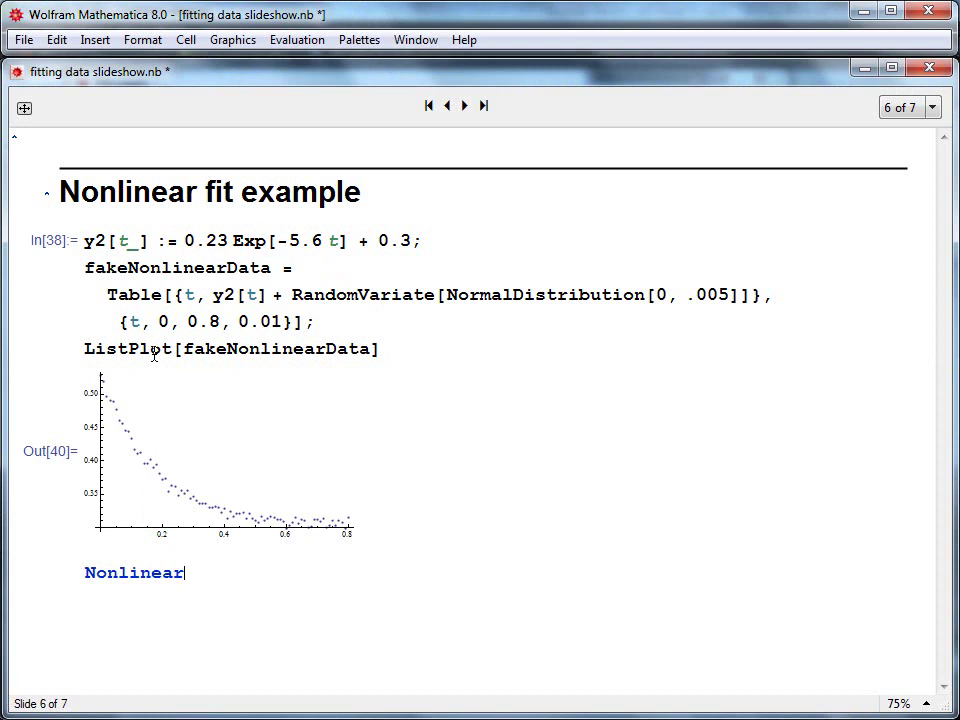
pyautogui.write('ModelFit[')
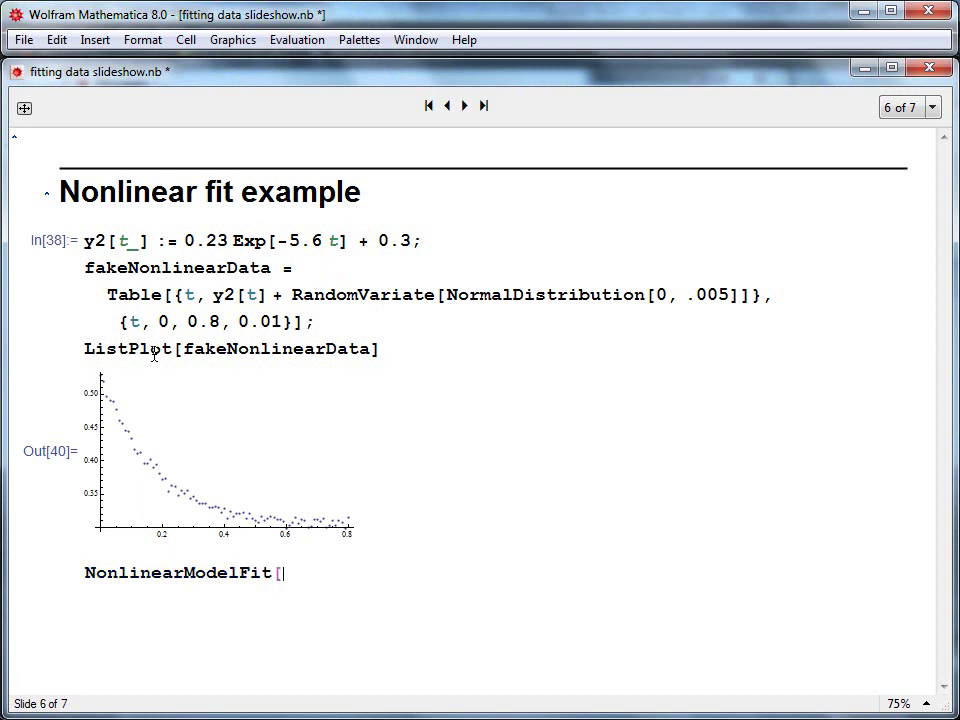
pyautogui.write('fakeNonlinearDa')
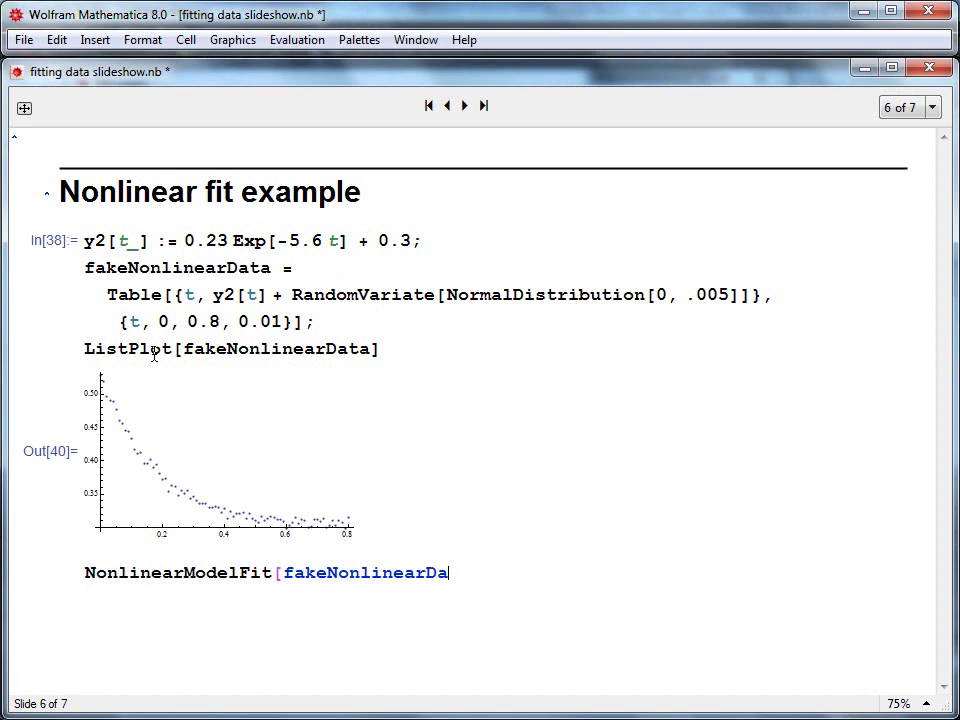
pyautogui.write('ta,')
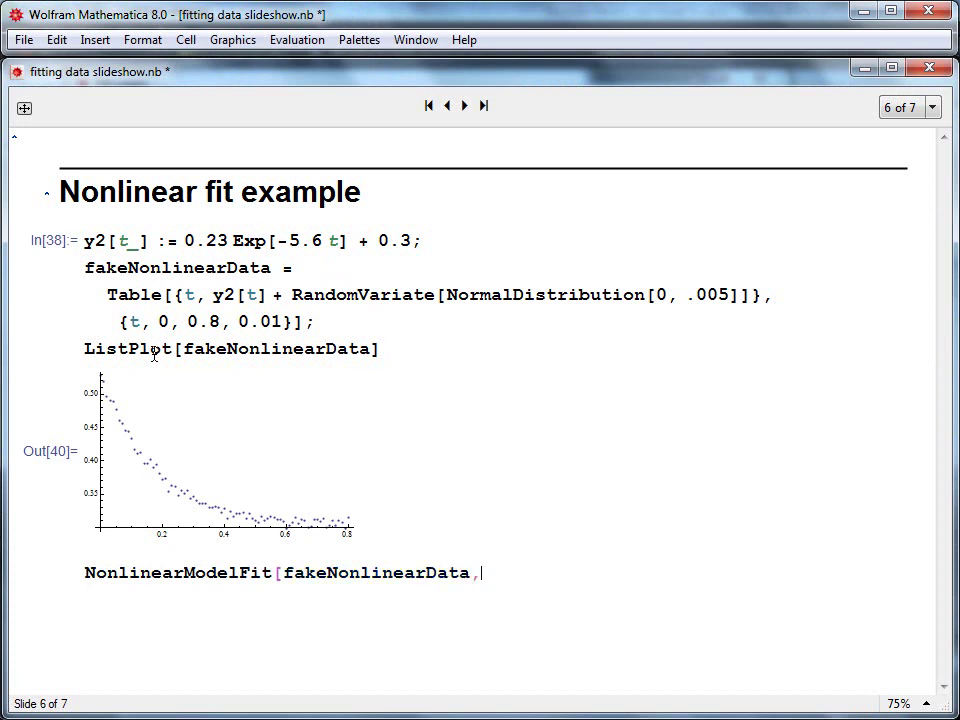
pyautogui.write(' a Exp[b t')
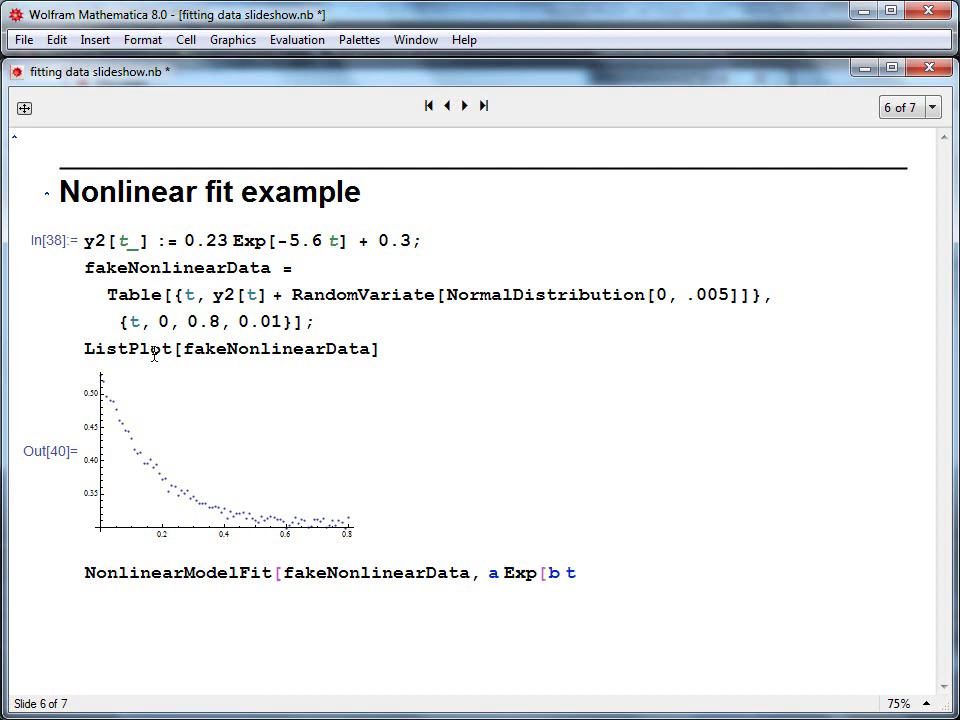
pyautogui.write('] + c, {a, b, c}, t]')
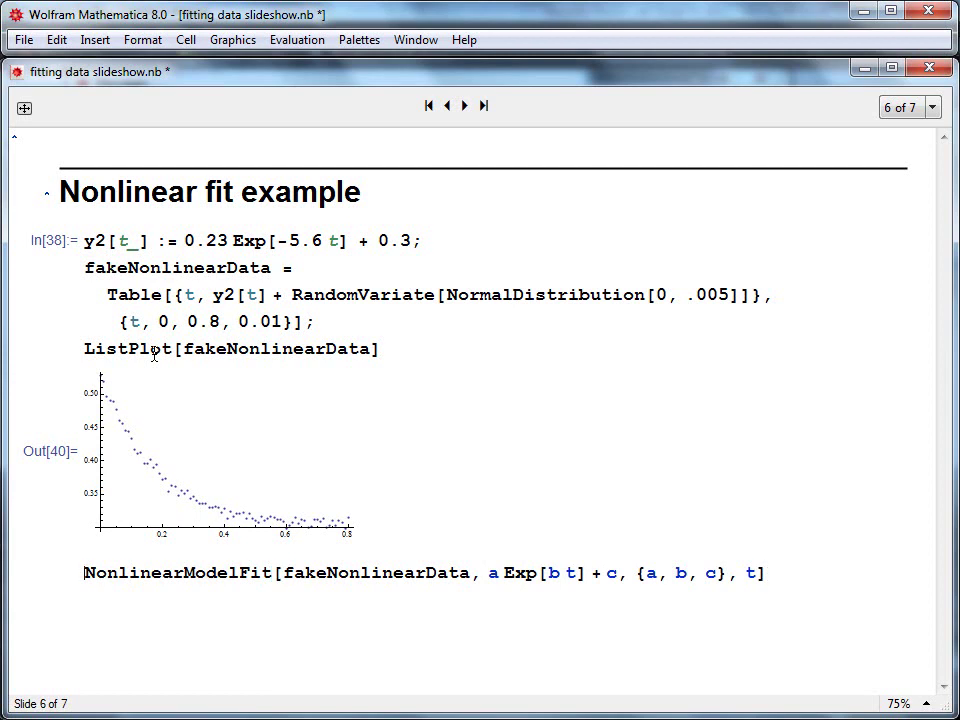
pyautogui.write('nlm =')
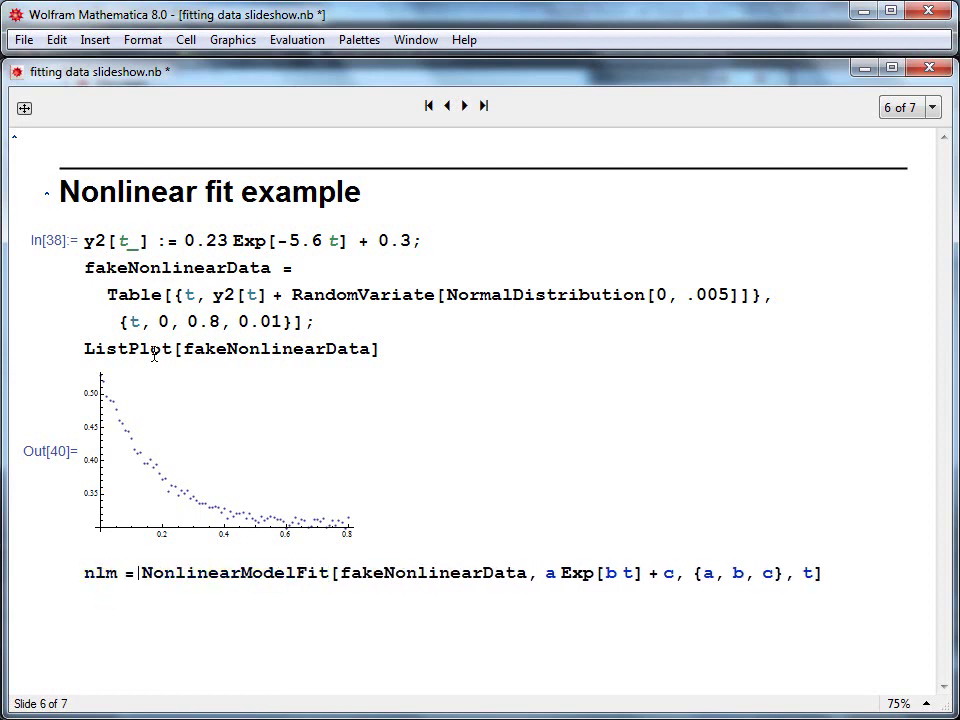
pyautogui.hotkey('shift', 'Return')
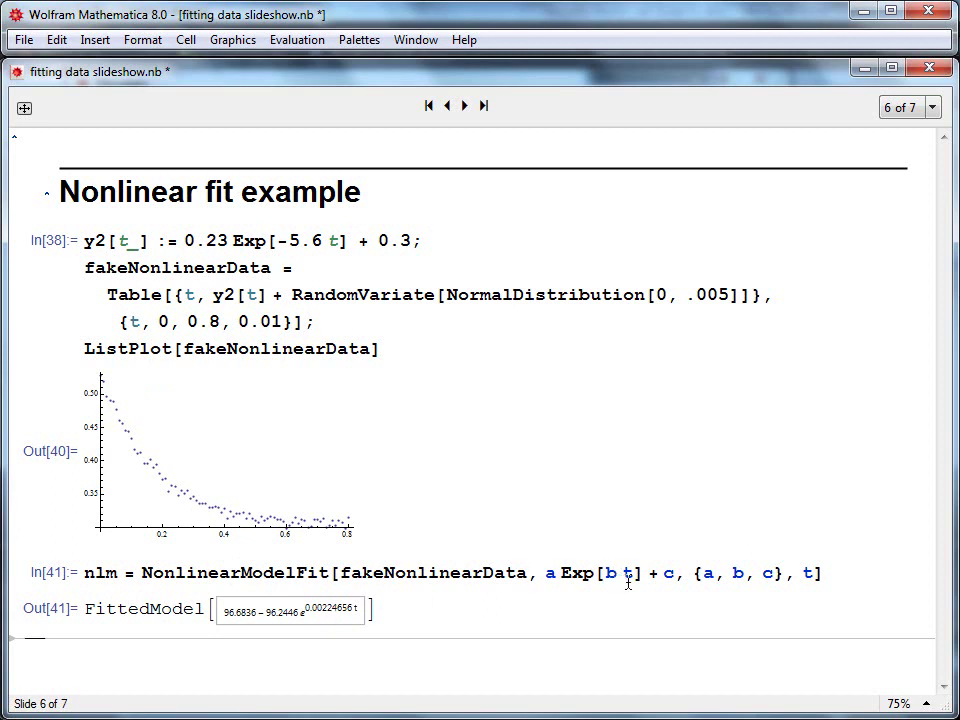
# - Change the parameter b to {b, -1} and refit, giving 0.302634 + 0.227052 e^(−5.74105 t)
pyautogui.click(735, 572)
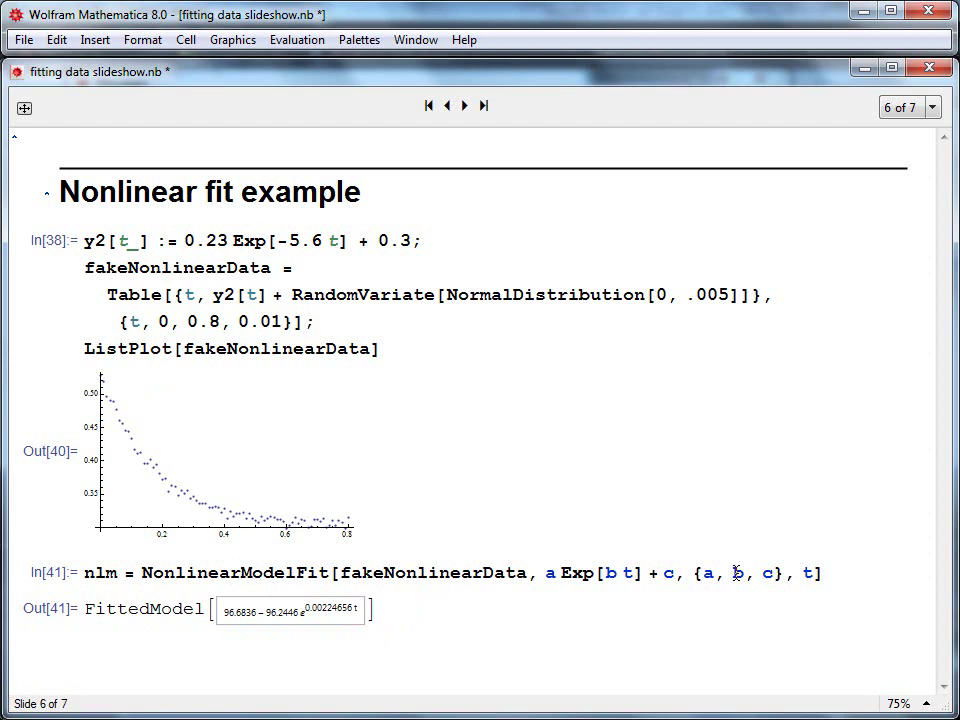
pyautogui.write('{b, ')
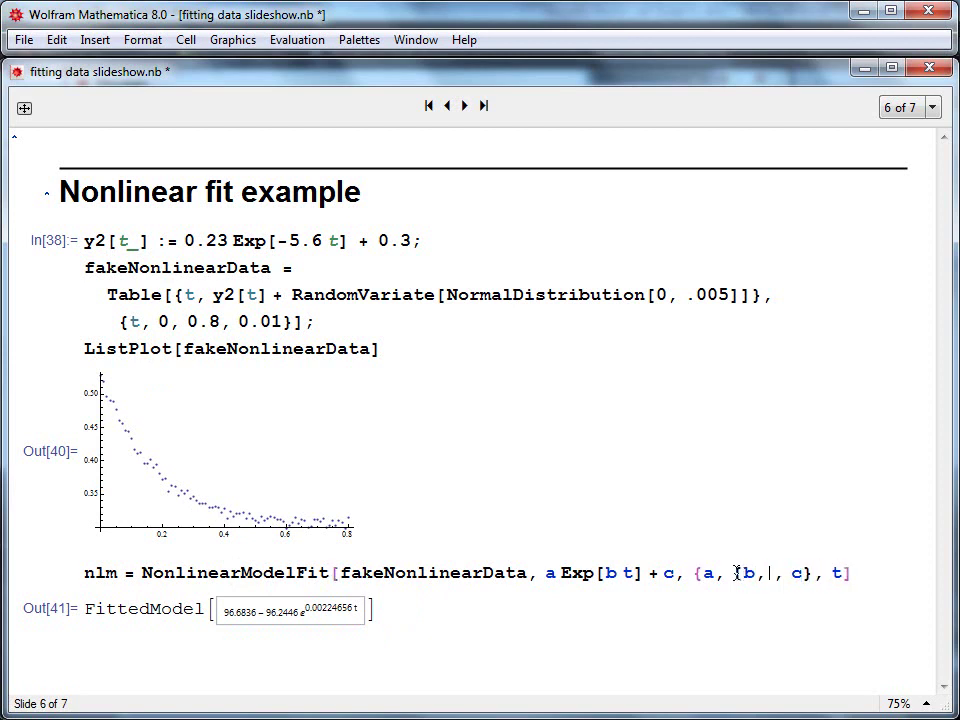
pyautogui.write('-1')
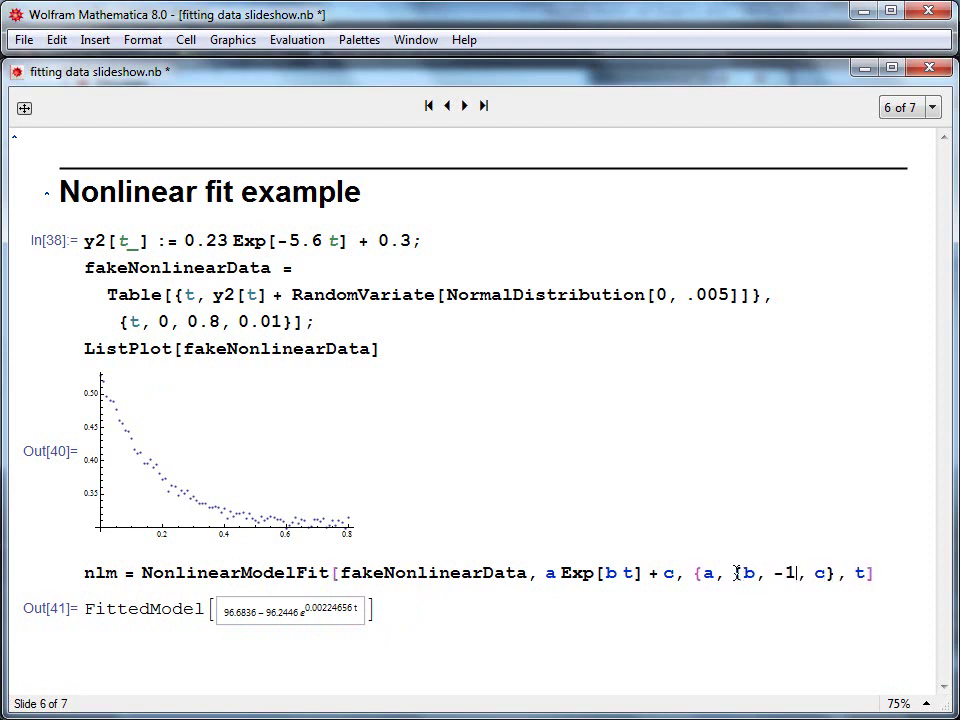
pyautogui.write('}')
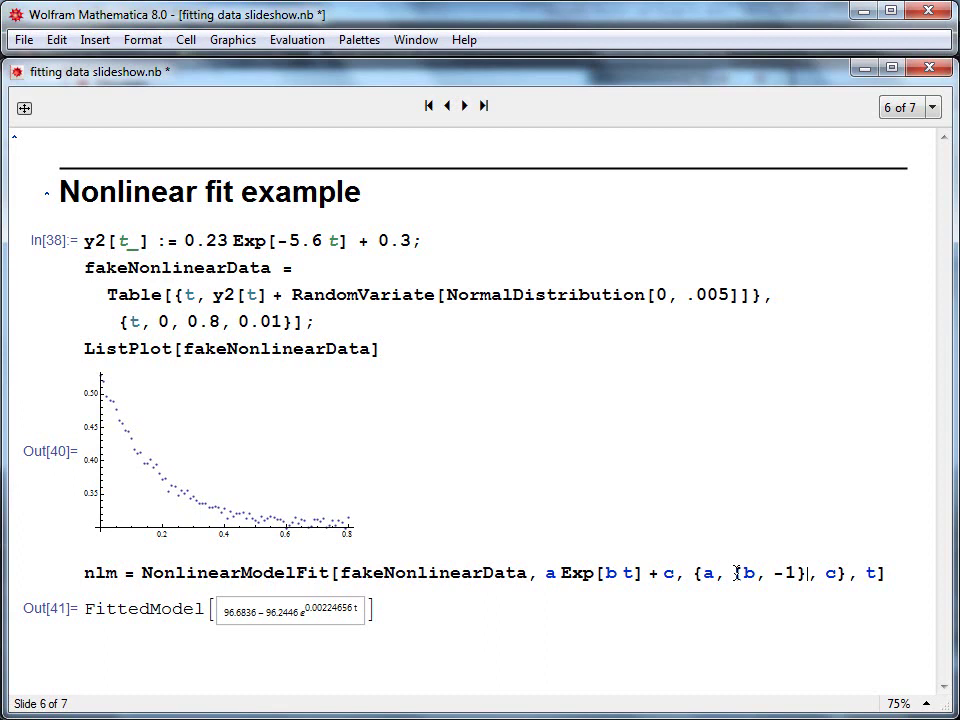
pyautogui.hotkey('shift', 'Return')
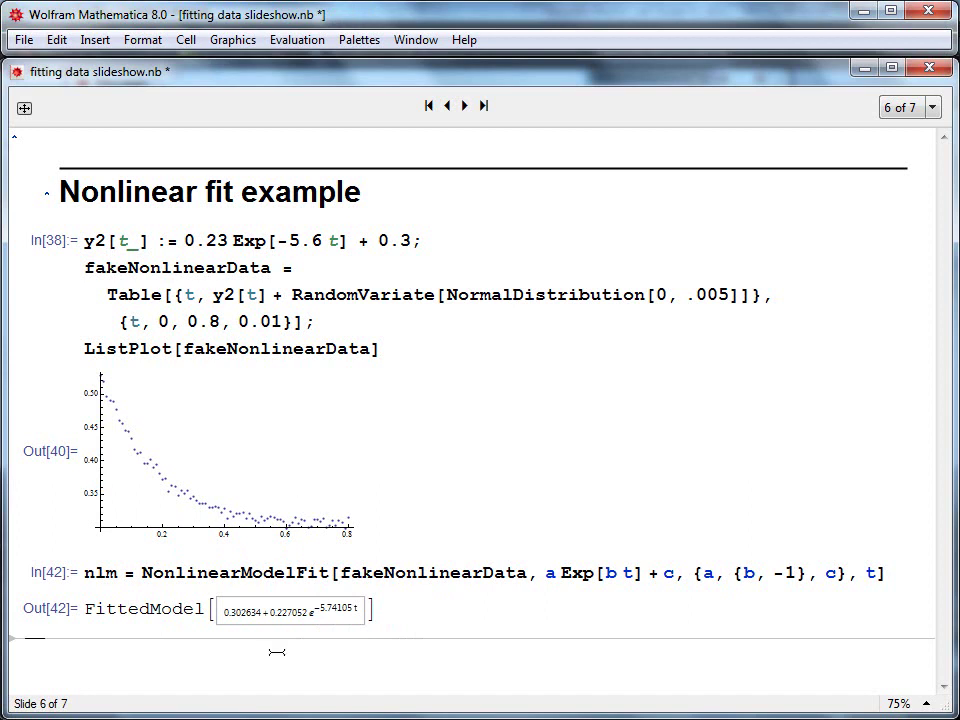
# - Show nlm[t] and nlm["ParameterTable"], then move to slide 7
pyautogui.write('nl')
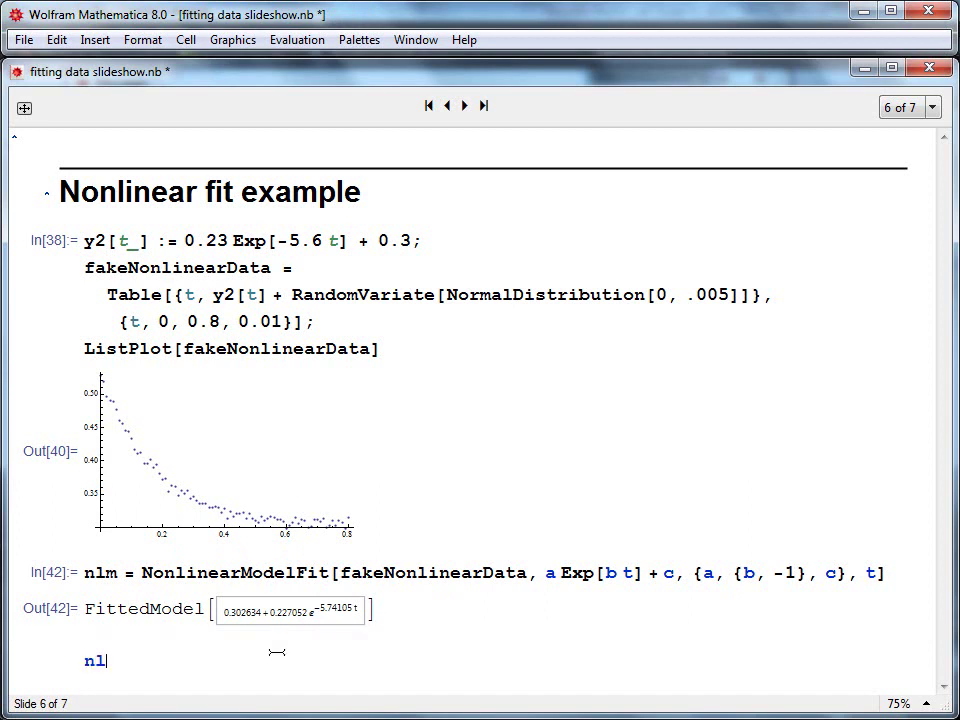
pyautogui.write('m[t]')
pyautogui.hotkey('shift', 'Return')
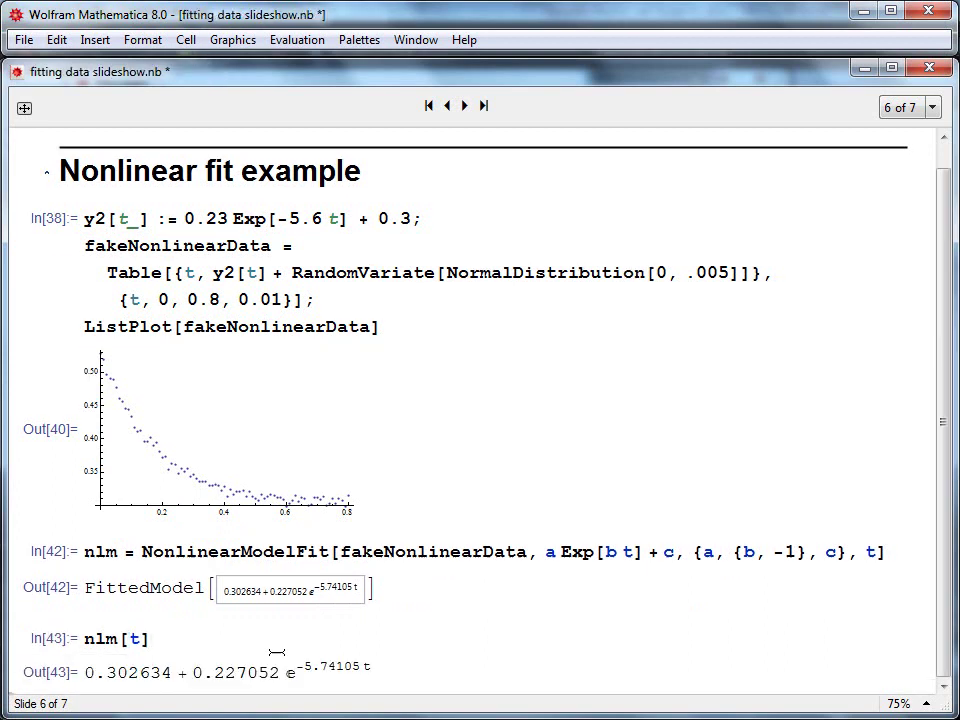
pyautogui.write('n')
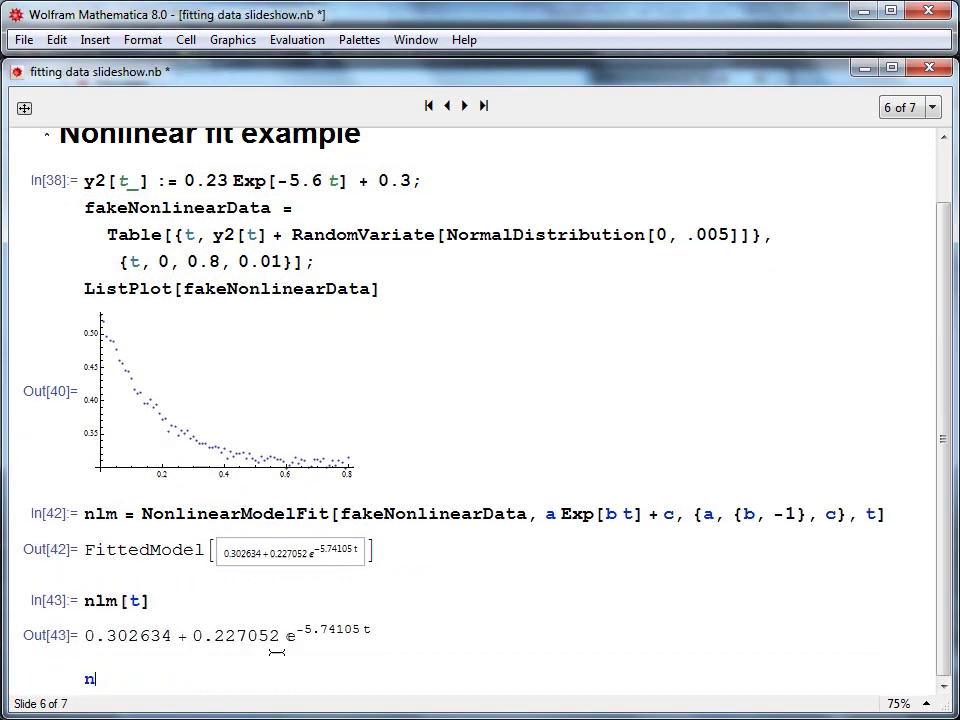
pyautogui.write('lm["Paramet')
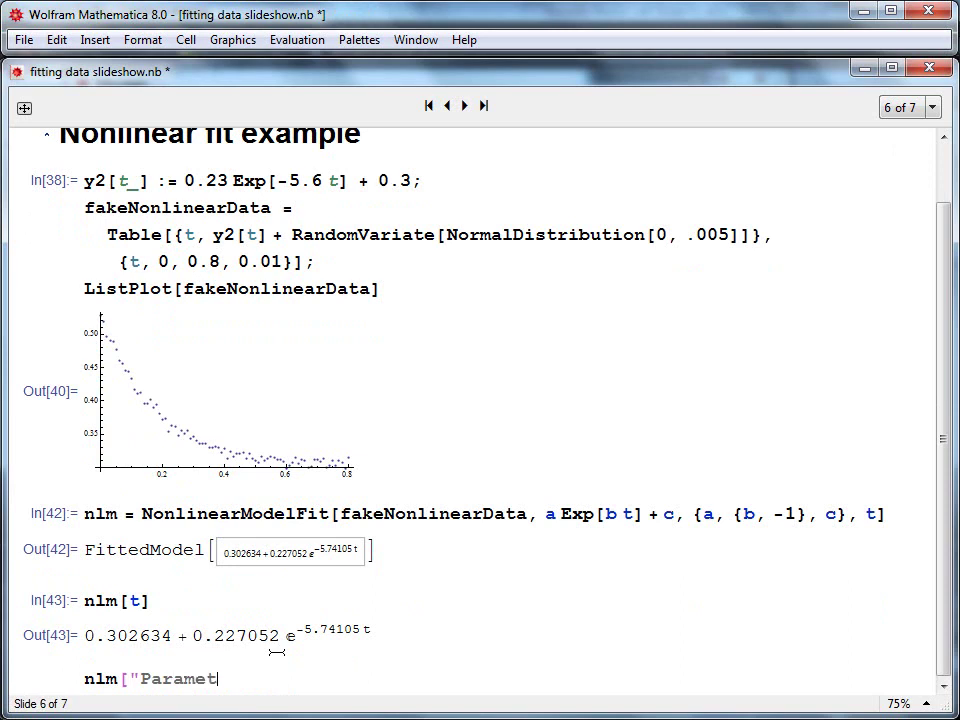
pyautogui.write('erTable"]')
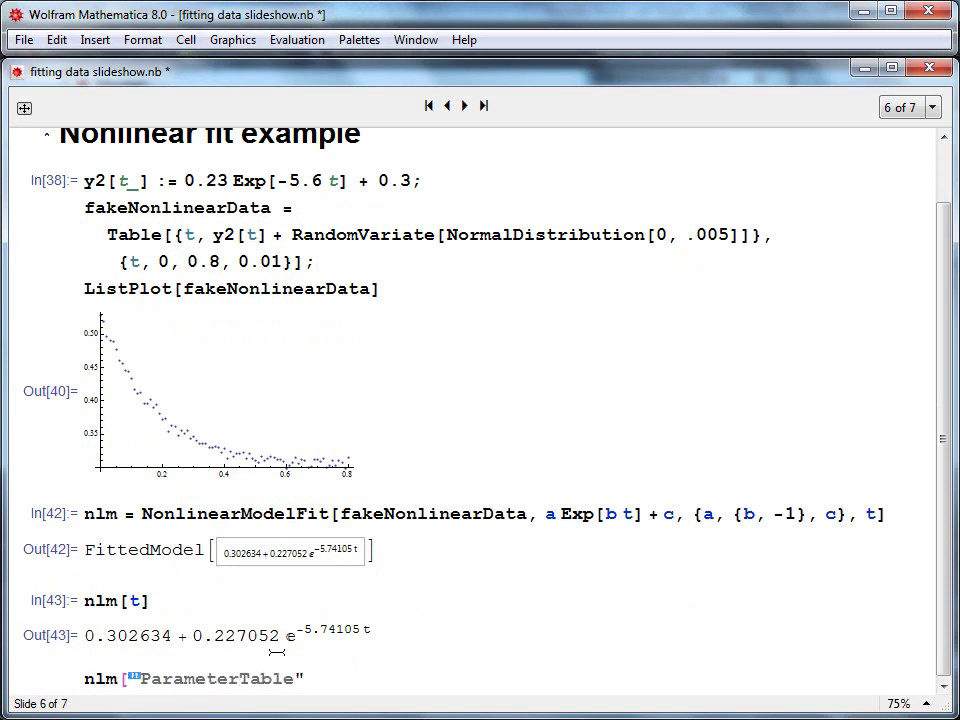
pyautogui.hotkey('shift', 'Return')
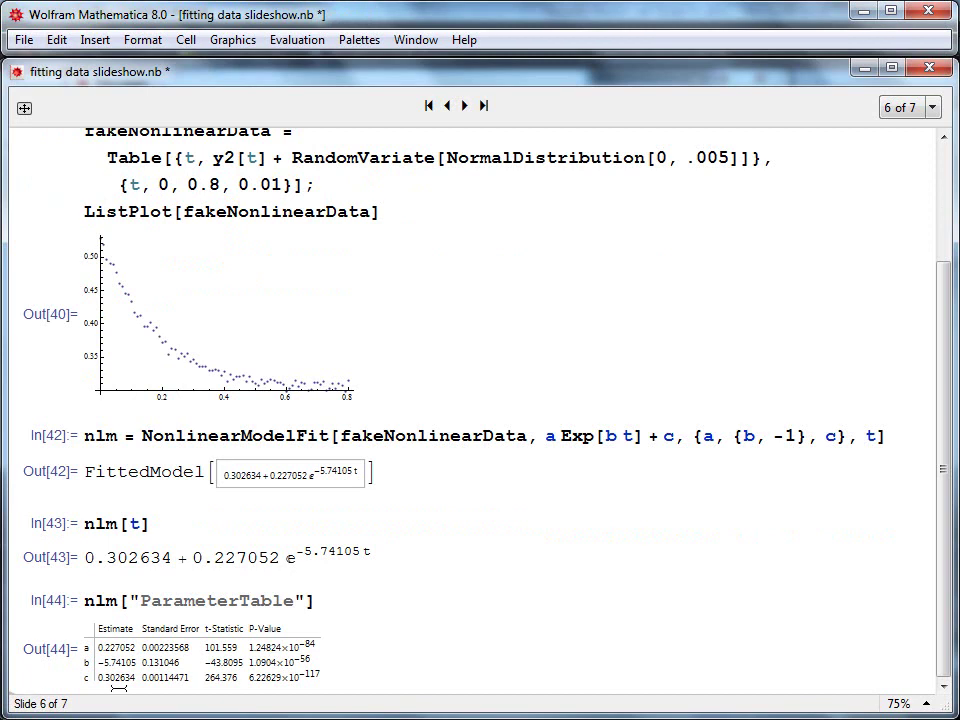
pyautogui.press('pagedown')
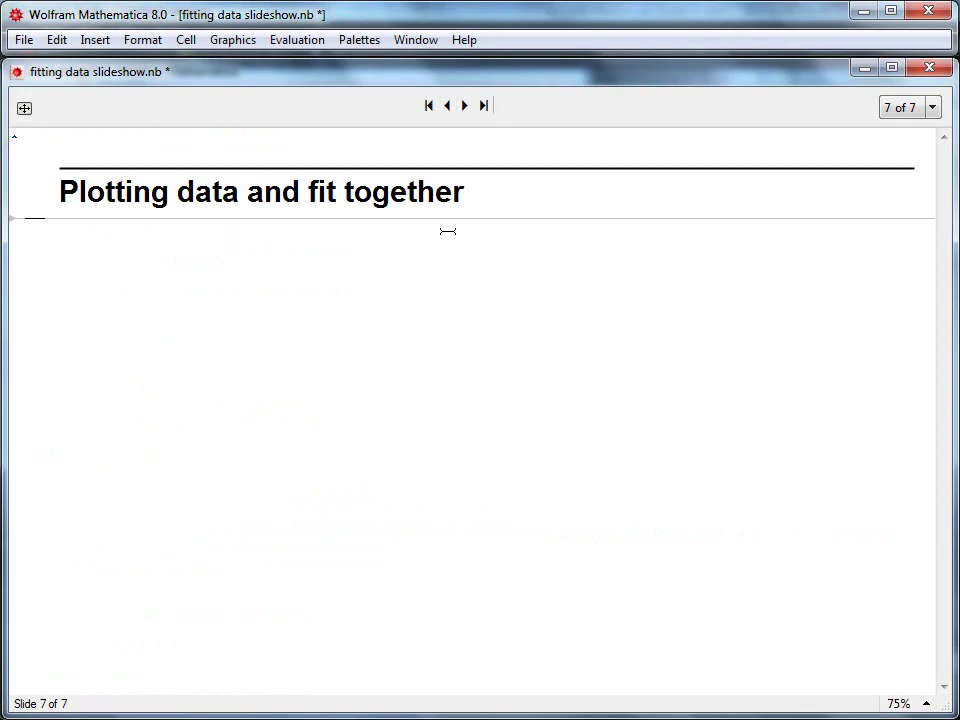
# - Evaluate dataplot = ListPlot[fakeLinearData], fitplot = Plot[lm[t], {t, 0, 5}] and Show[dataplot, fitplot]
pyautogui.write('ListPlot[')
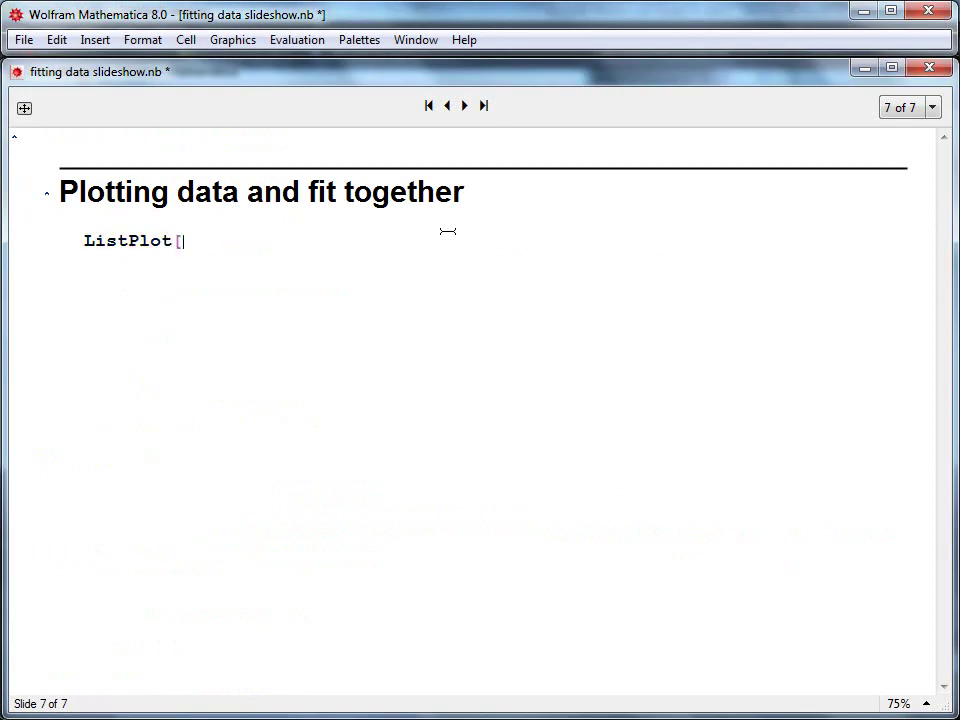
pyautogui.write('fakeLinearData]')
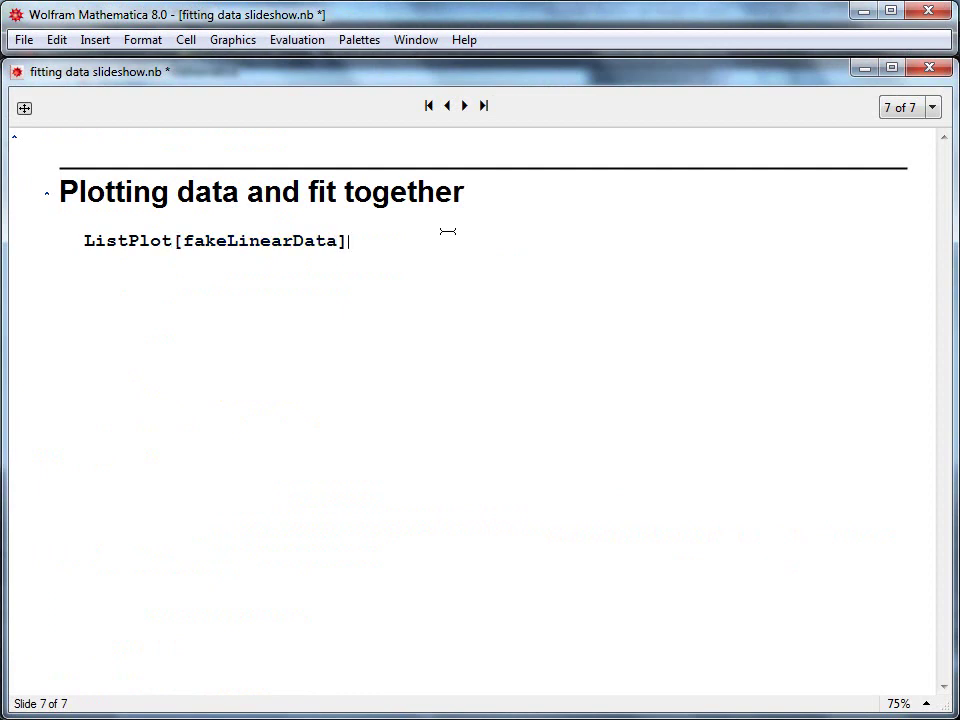
pyautogui.press('Home')
pyautogui.write('dataplot =')
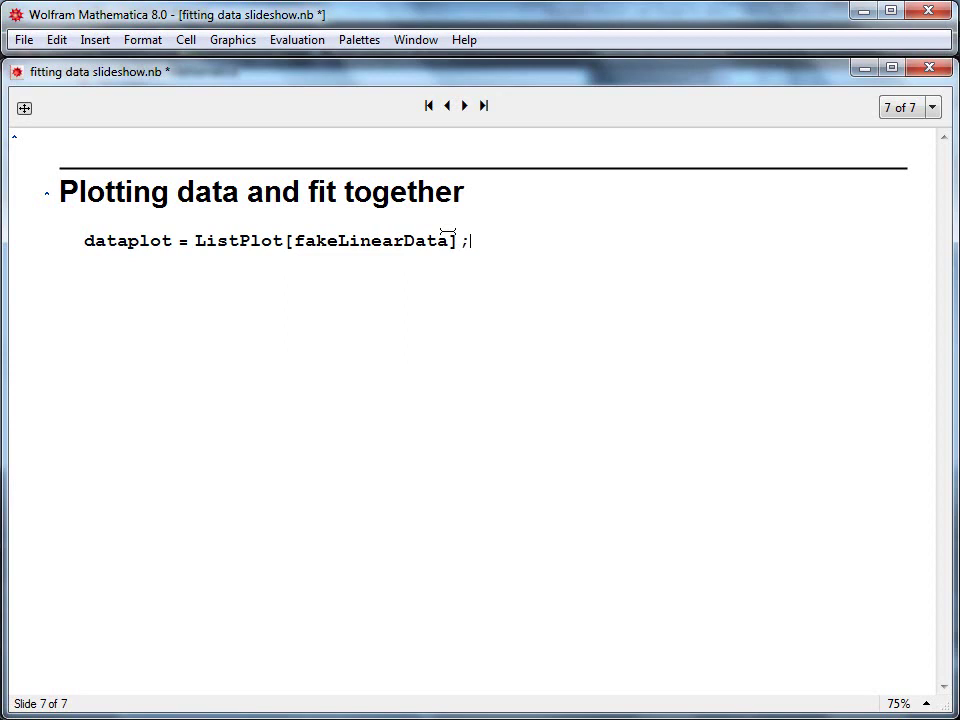
pyautogui.press('Return')
pyautogui.write('fitplot = Plo')
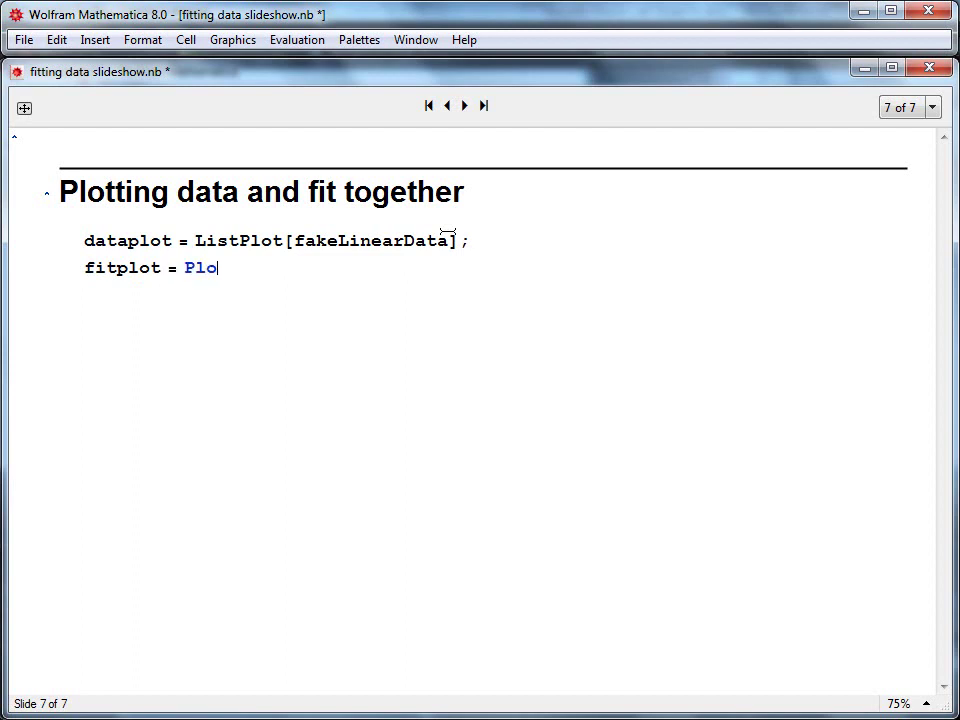
pyautogui.write('t[lm[t]')
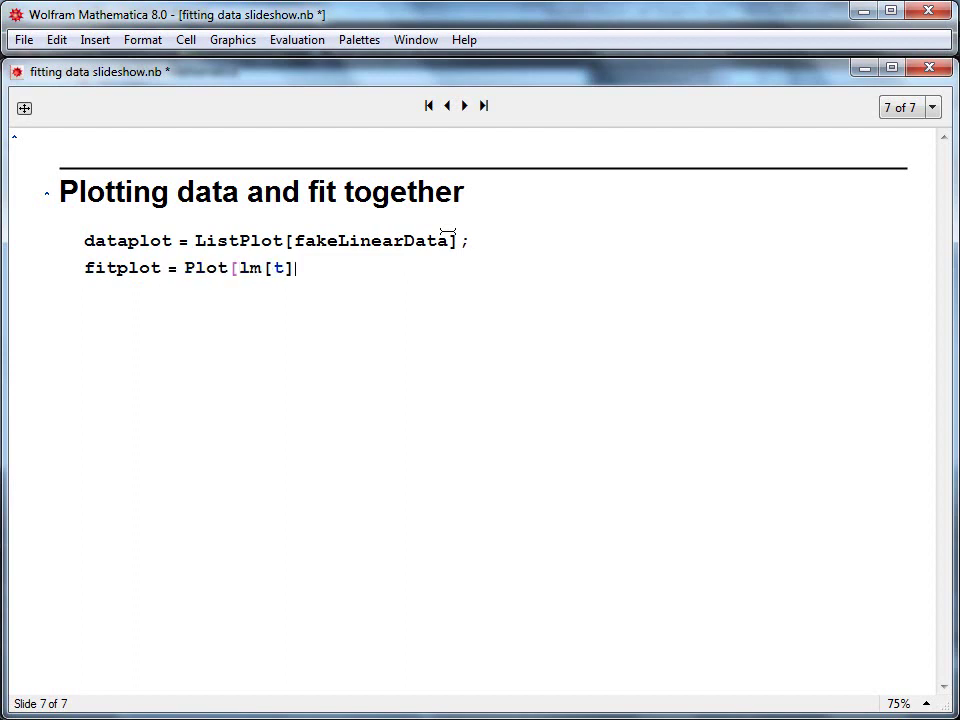
pyautogui.write(', {t, 0, 5}];')
pyautogui.press('Return')
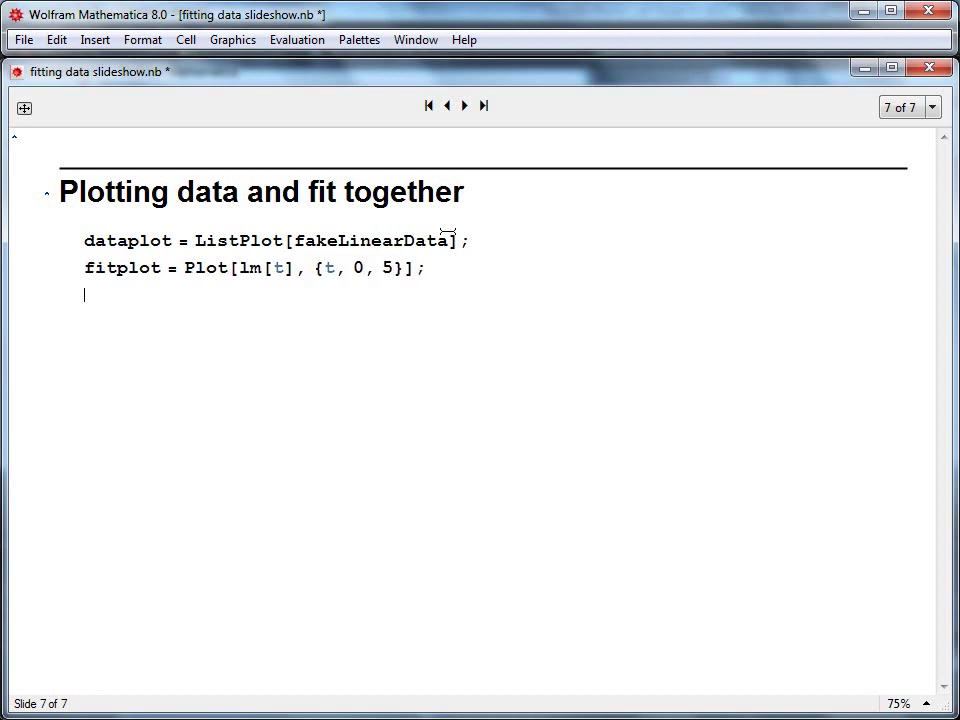
pyautogui.write('Show[dataplot, fitplot')
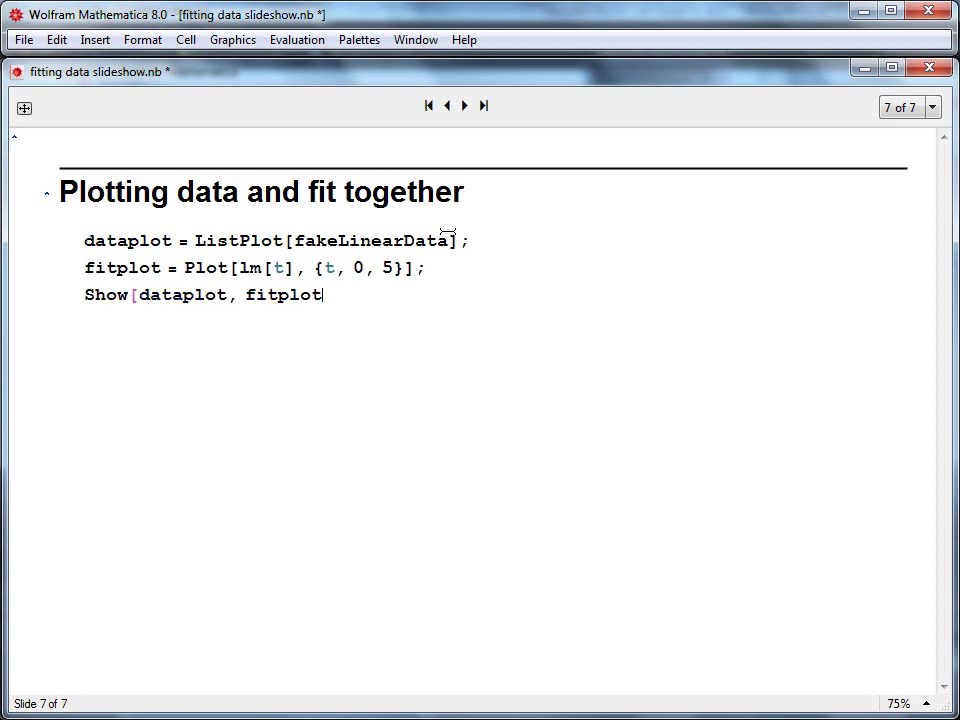
pyautogui.write(']')
pyautogui.hotkey('shift', 'Return')
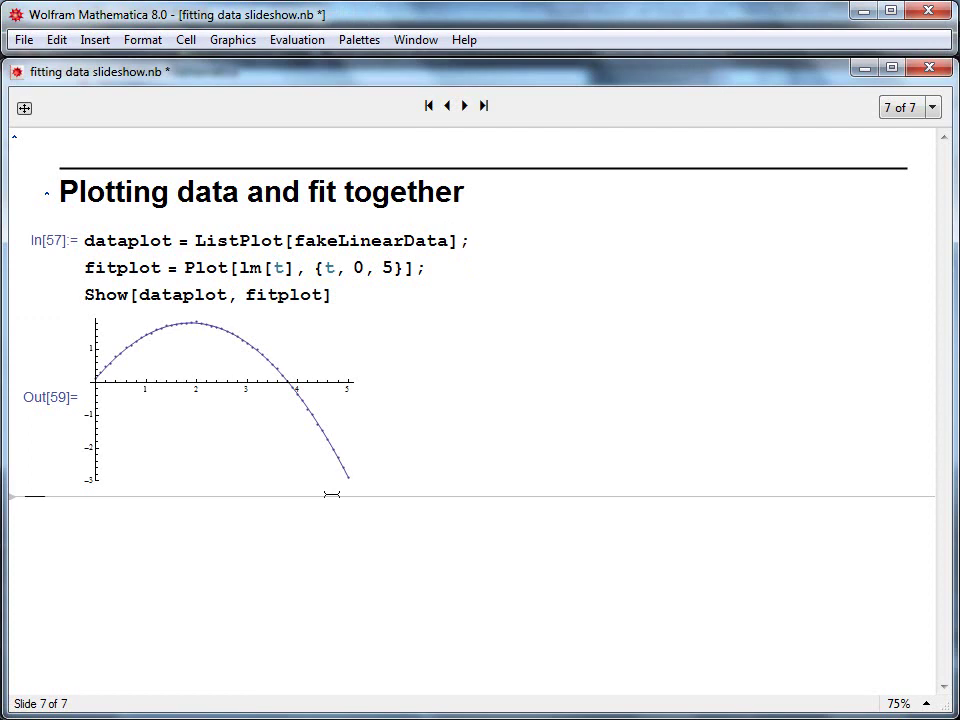
# - Look up LinearModelFit in the Documentation Center to see its usage forms and examples
pyautogui.write('LinearModel')
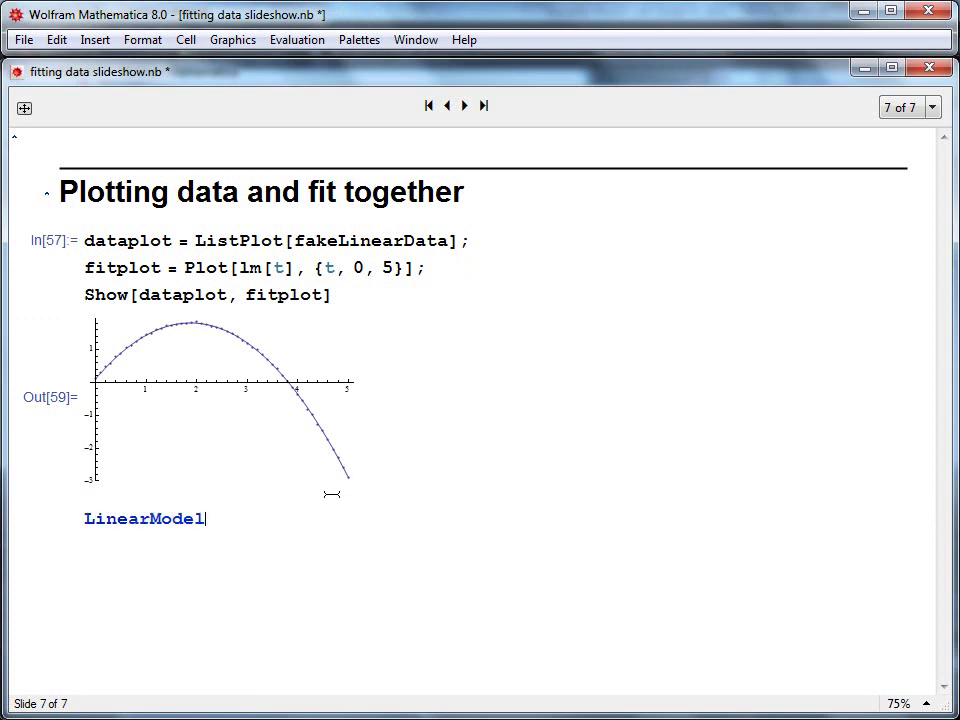
pyautogui.write('Fit')
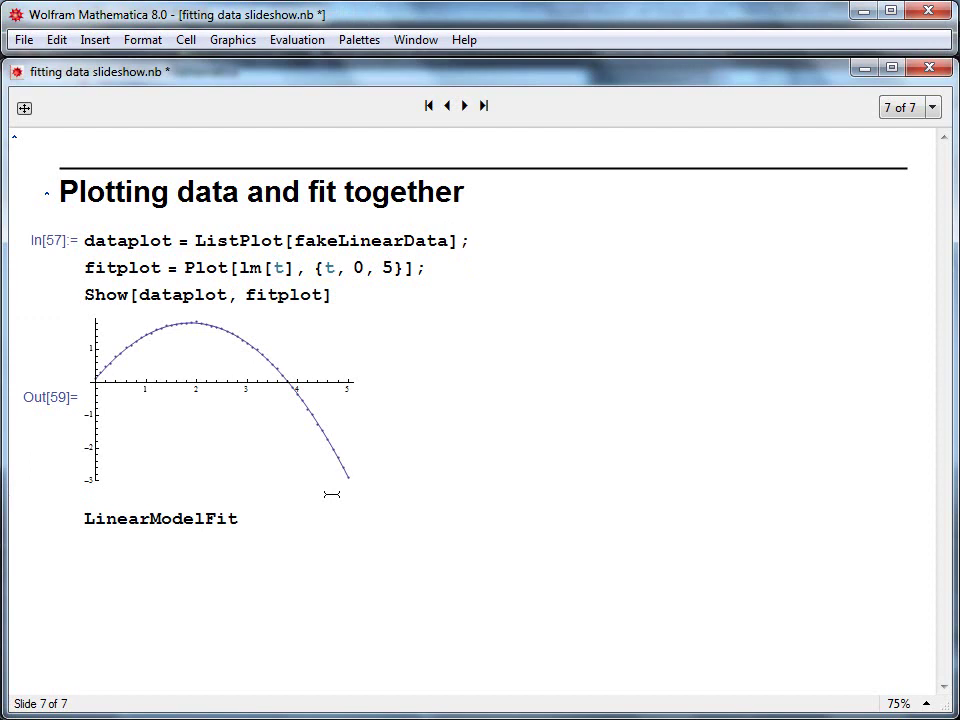
pyautogui.press('F1')
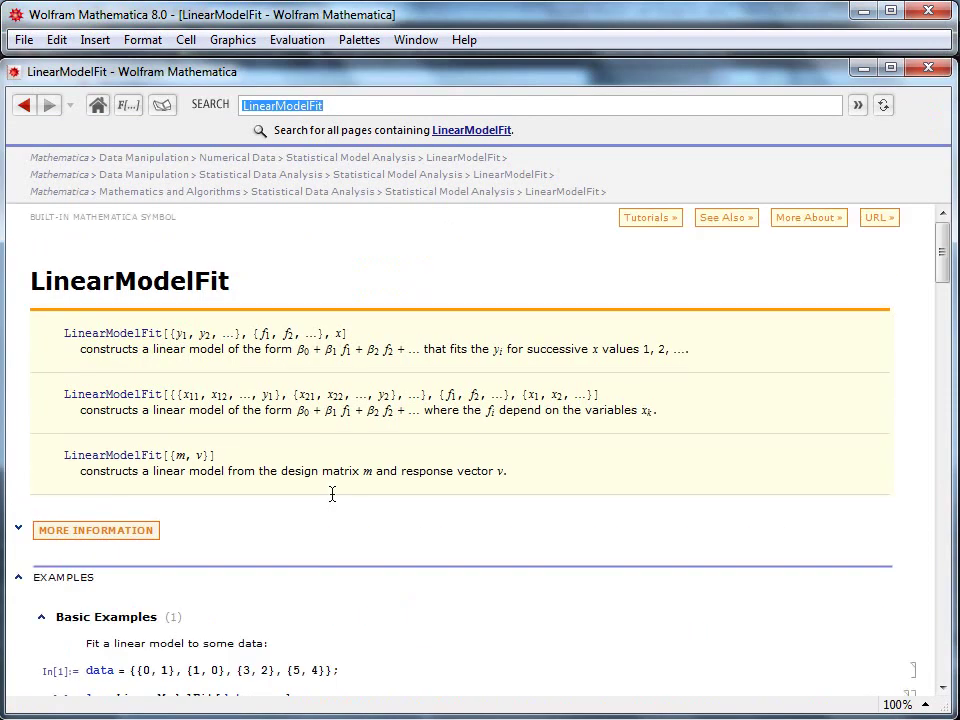